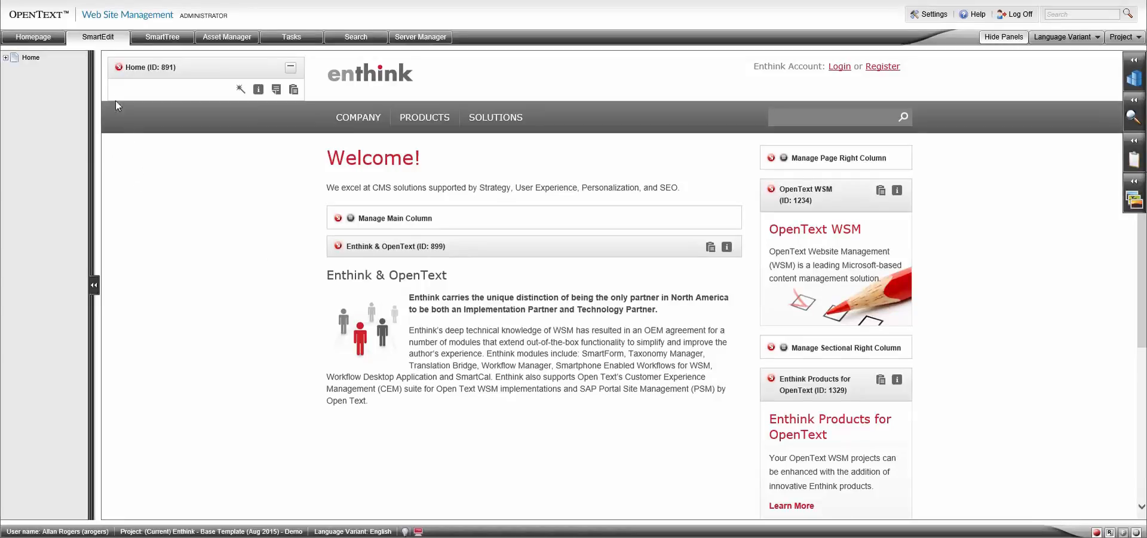
# Open the Home page for editing, review its Manage Page and Manage SEO & Analytics options, and close it again.
pyautogui.click(119, 68)
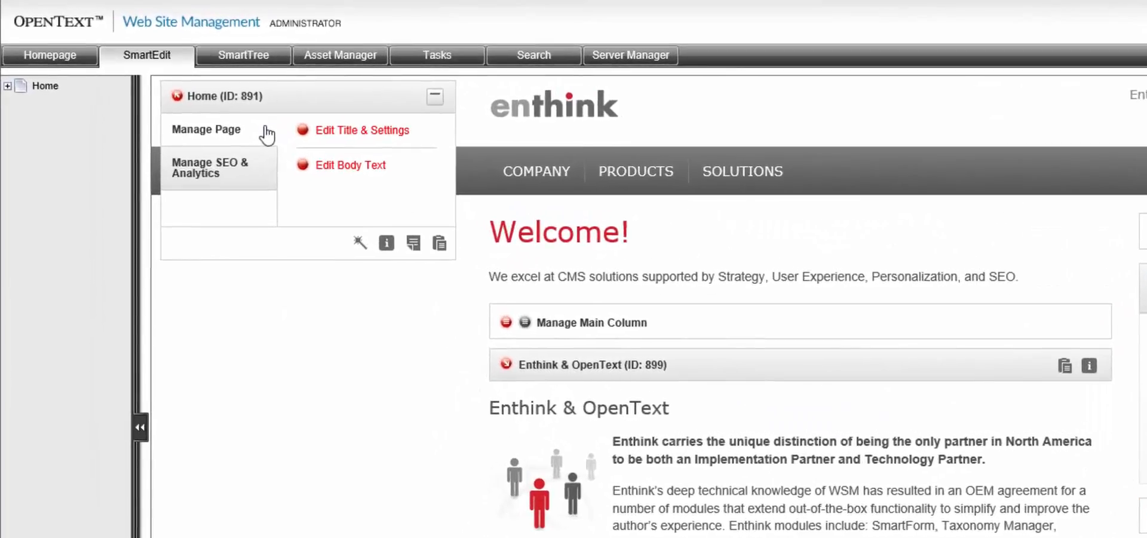
pyautogui.click(264, 176)
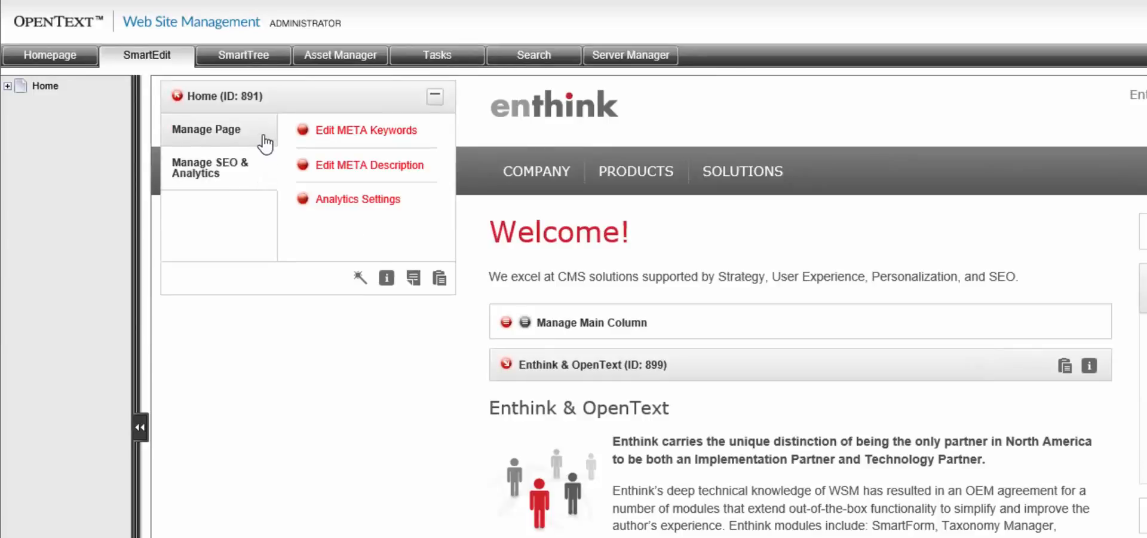
pyautogui.click(265, 144)
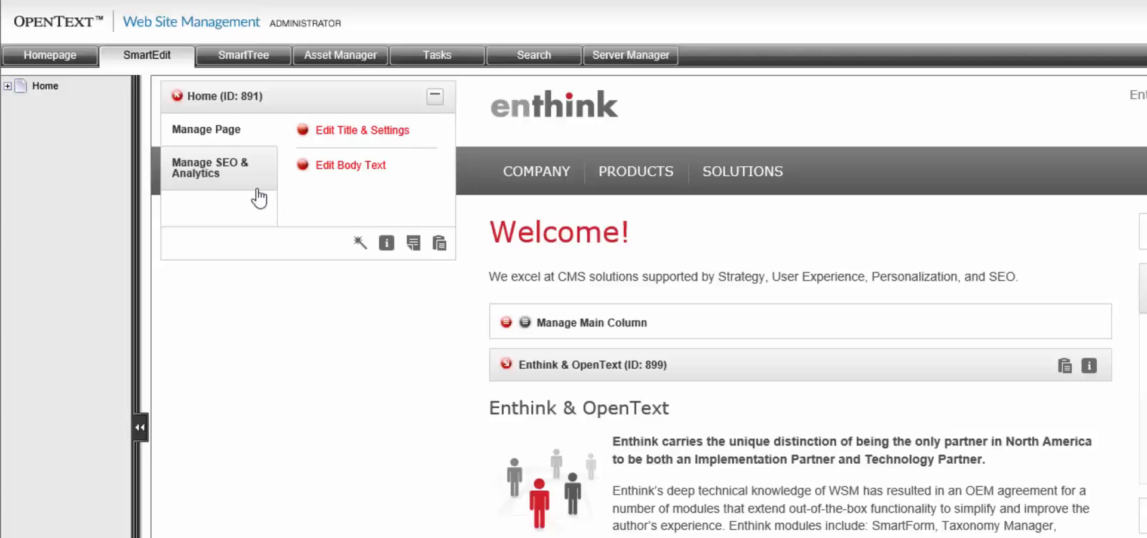
pyautogui.click(262, 179)
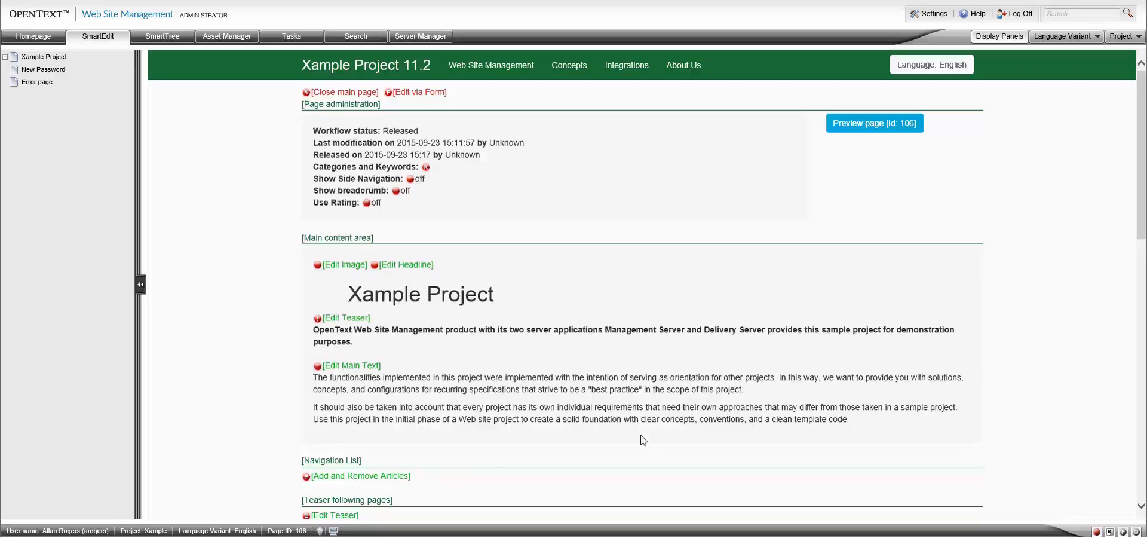
pyautogui.moveTo(1139, 93); pyautogui.dragTo(1132, 132)
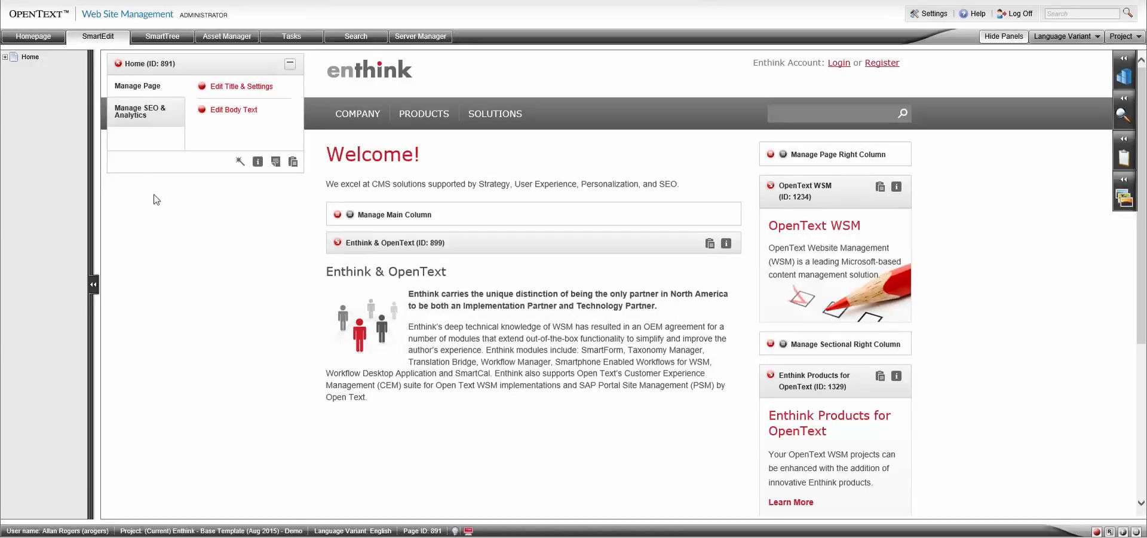
pyautogui.click(119, 64)
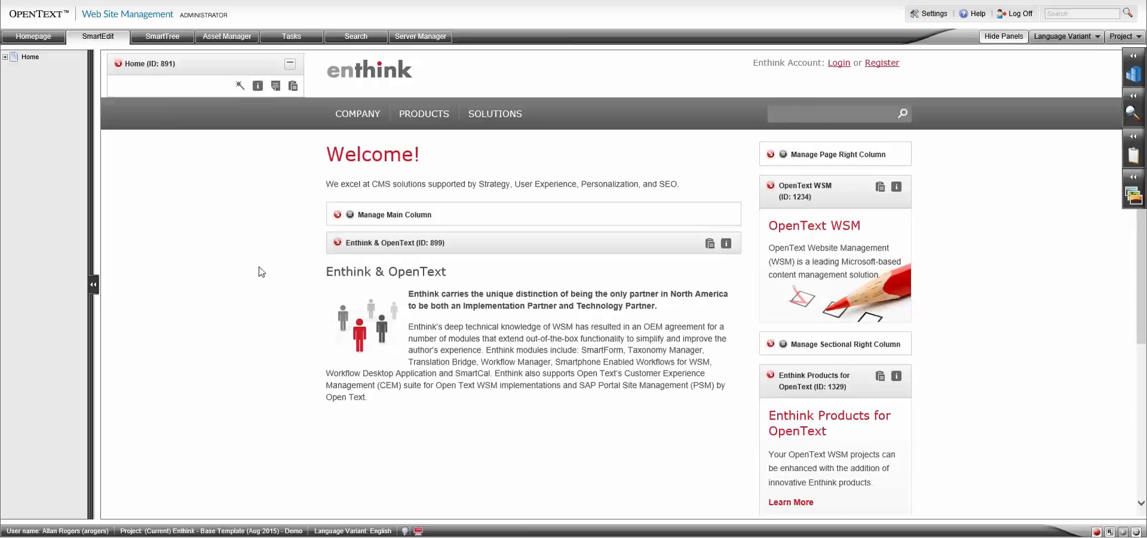
# Open the Enthink & OpenText article in the main column for editing and view its edit options.
pyautogui.click(338, 243)
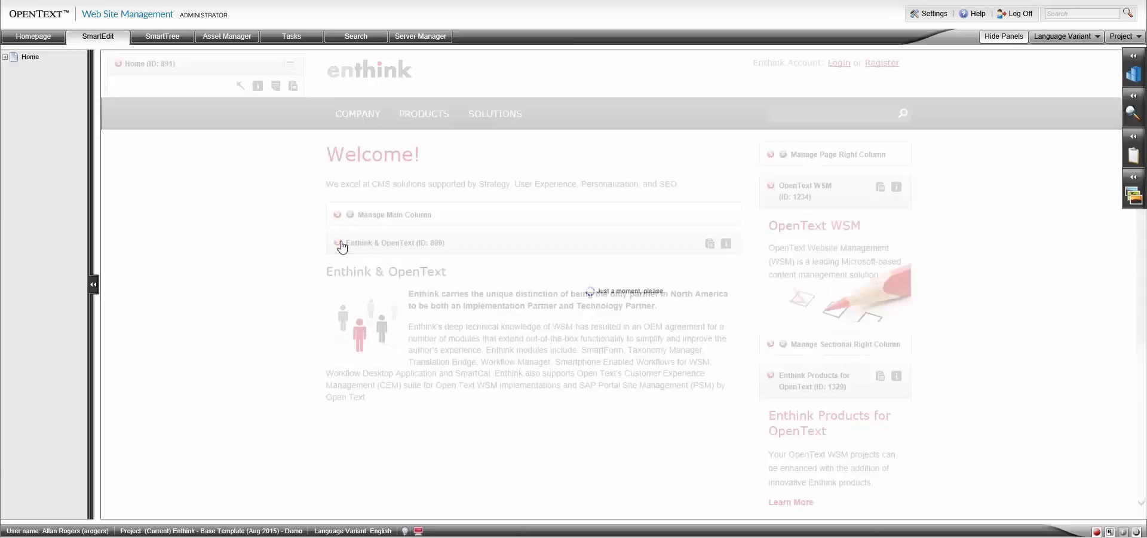
pyautogui.scroll(1, 341, 242)
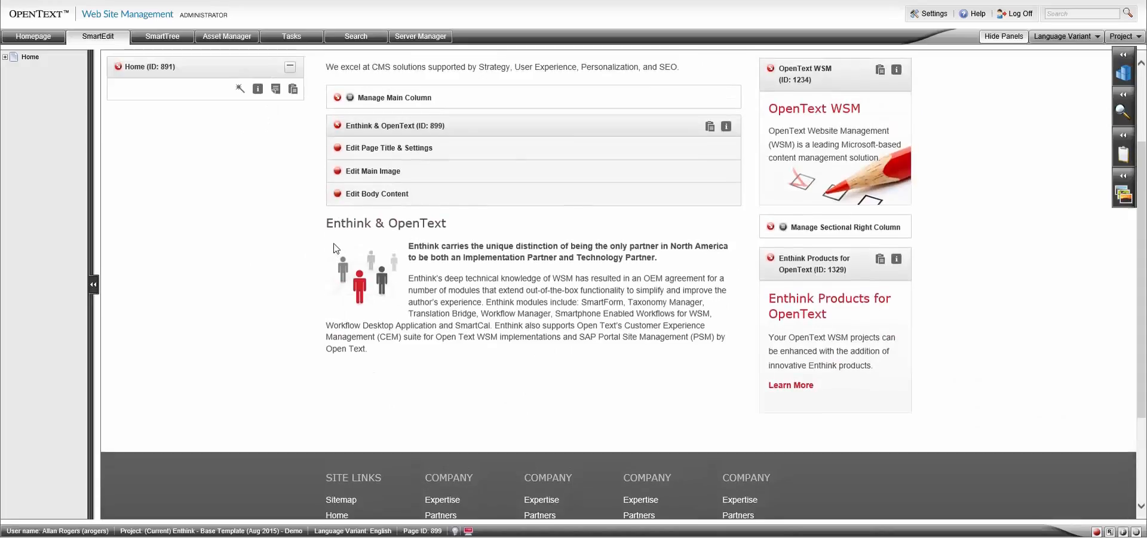
pyautogui.scroll(3, 324, 219)
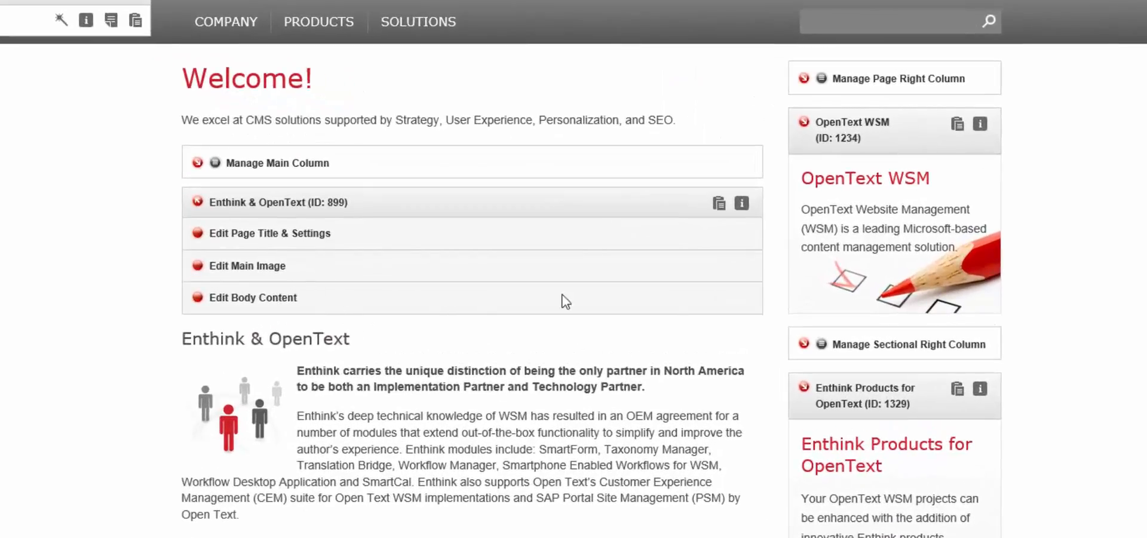
# Open the OpenText WSM teaser for editing, review its edit options, and close it.
pyautogui.click(804, 123)
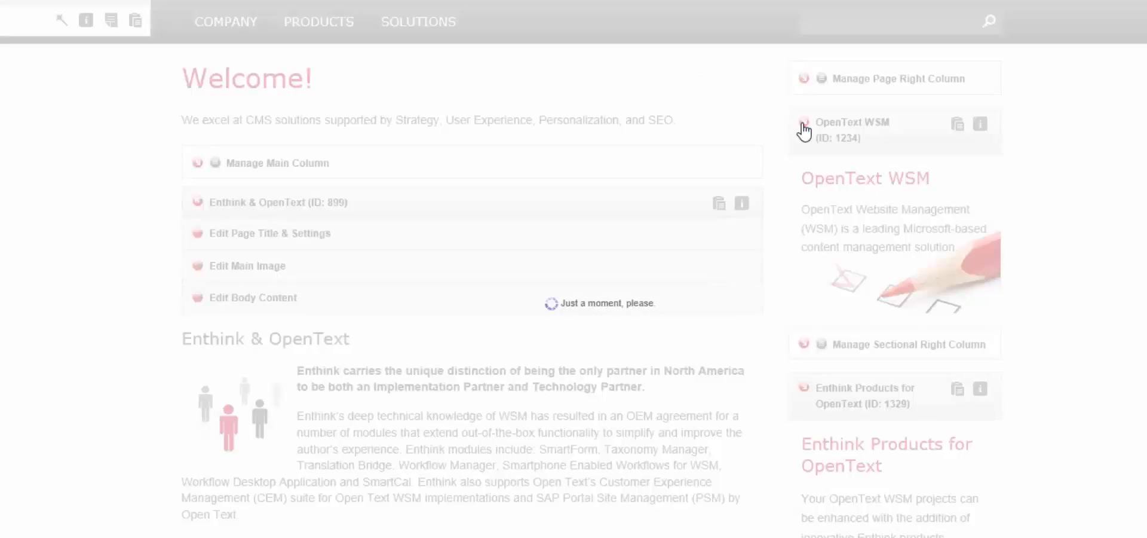
pyautogui.scroll(2, 803, 129)
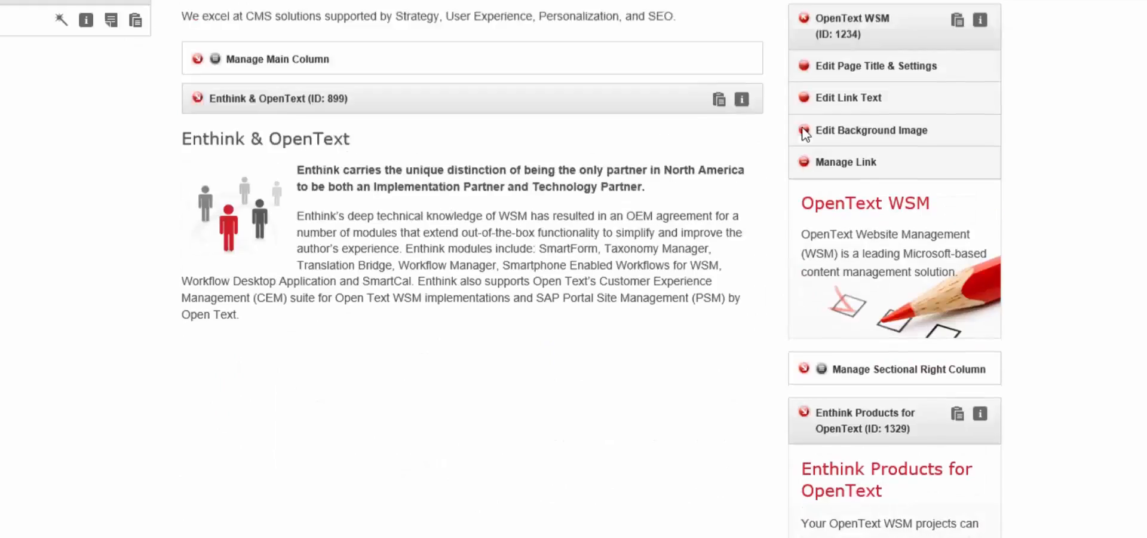
pyautogui.scroll(2, 780, 179)
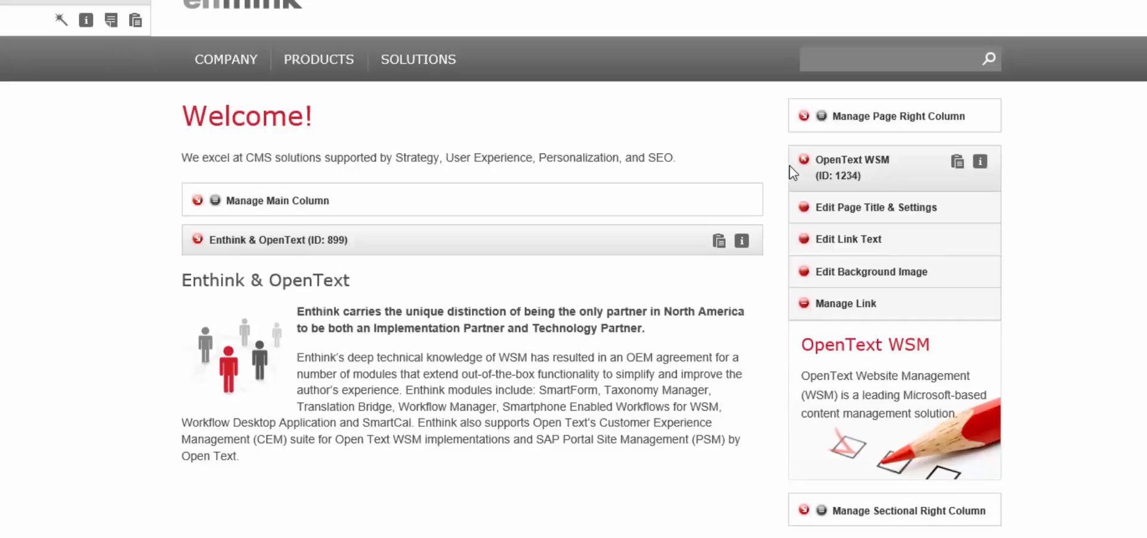
pyautogui.click(805, 160)
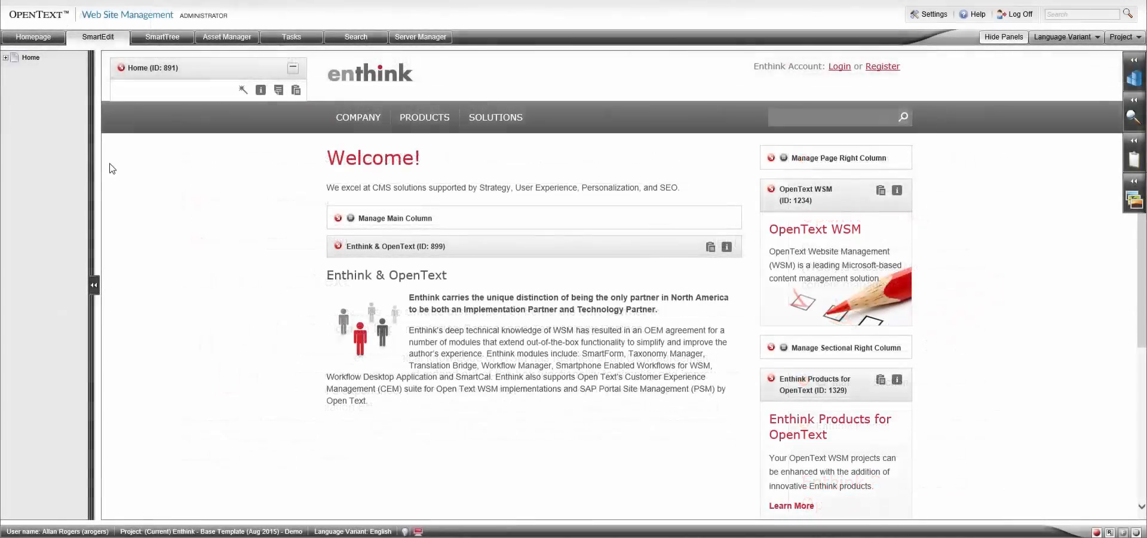
# Open the Home page's title and settings form and look through its title, layout and show/hide fields.
pyautogui.click(122, 67)
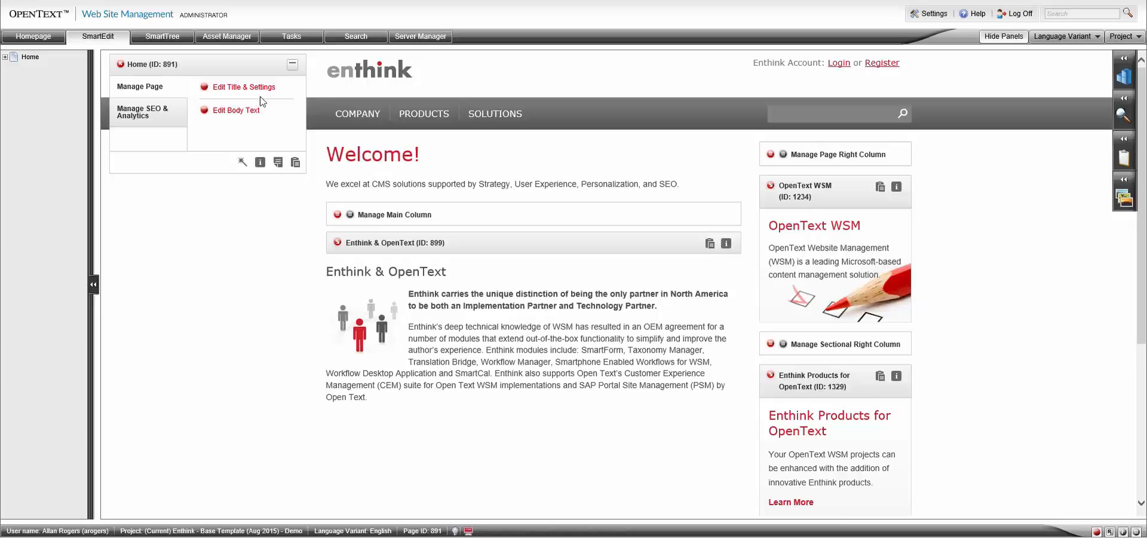
pyautogui.click(204, 88)
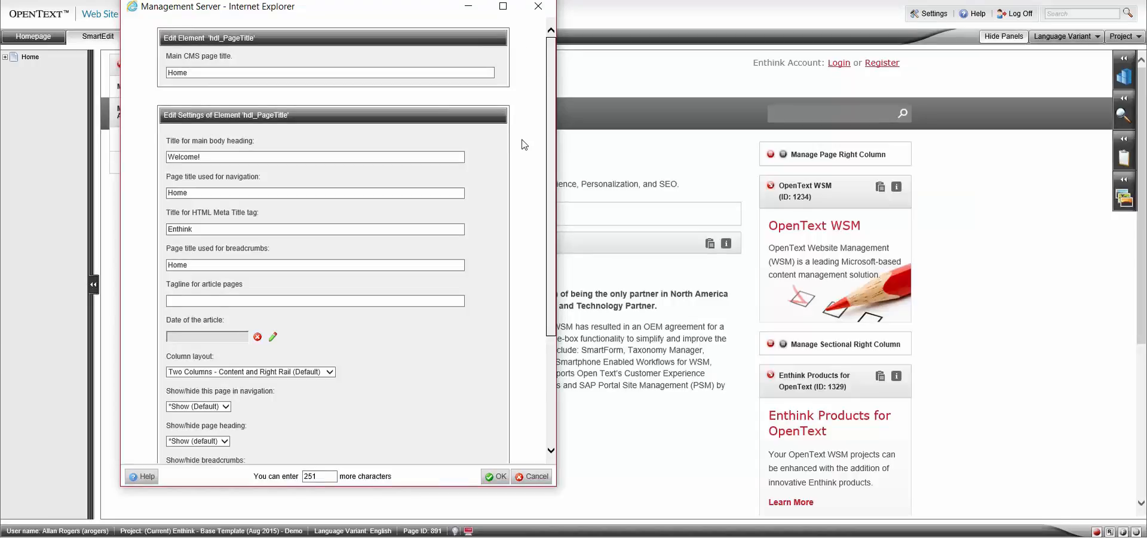
pyautogui.moveTo(550, 125); pyautogui.dragTo(546, 174)
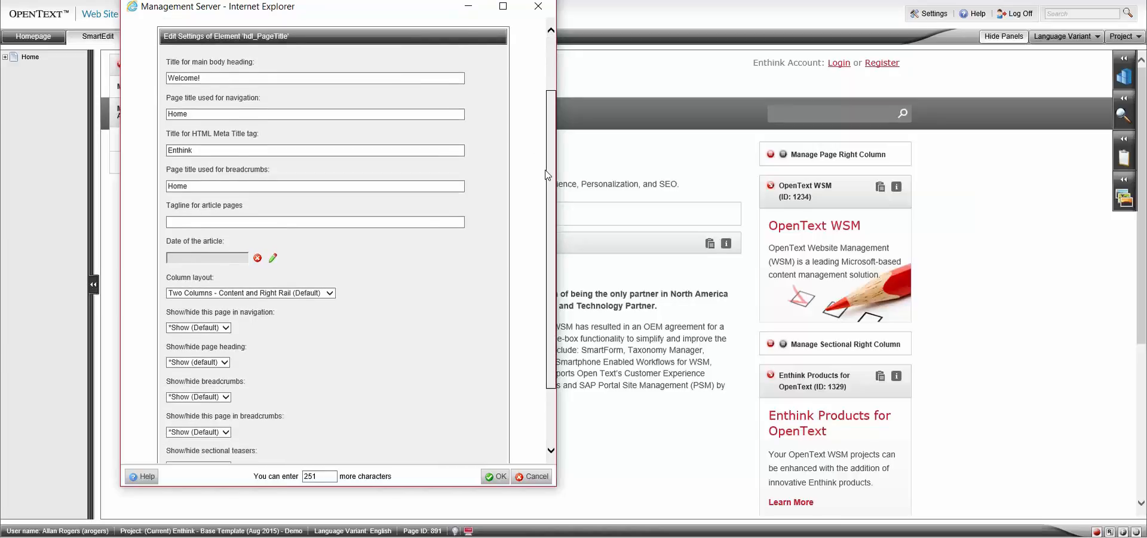
pyautogui.moveTo(545, 175); pyautogui.dragTo(543, 196)
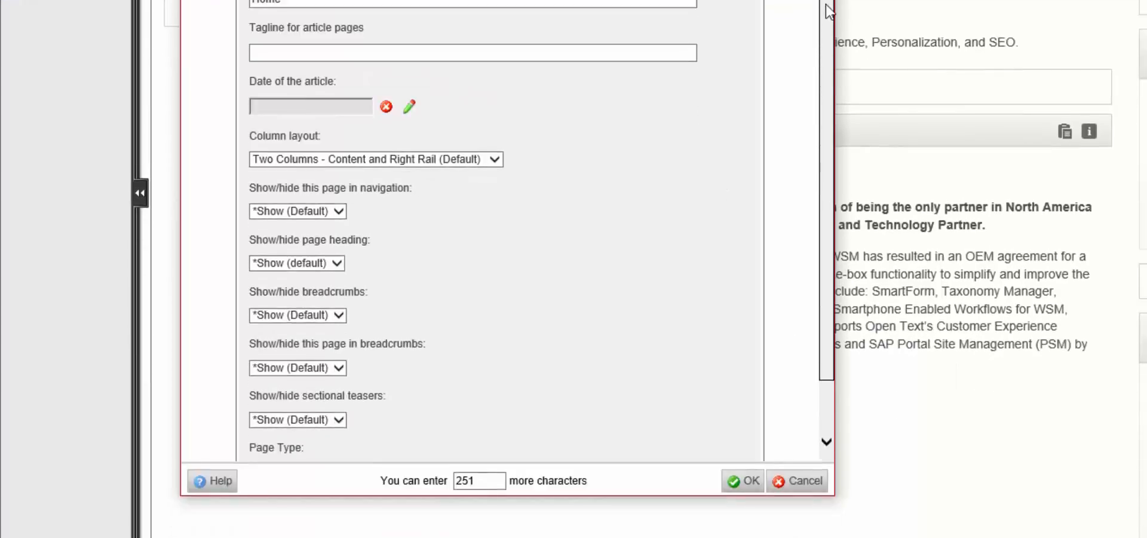
pyautogui.scroll(-3, 826, 39)
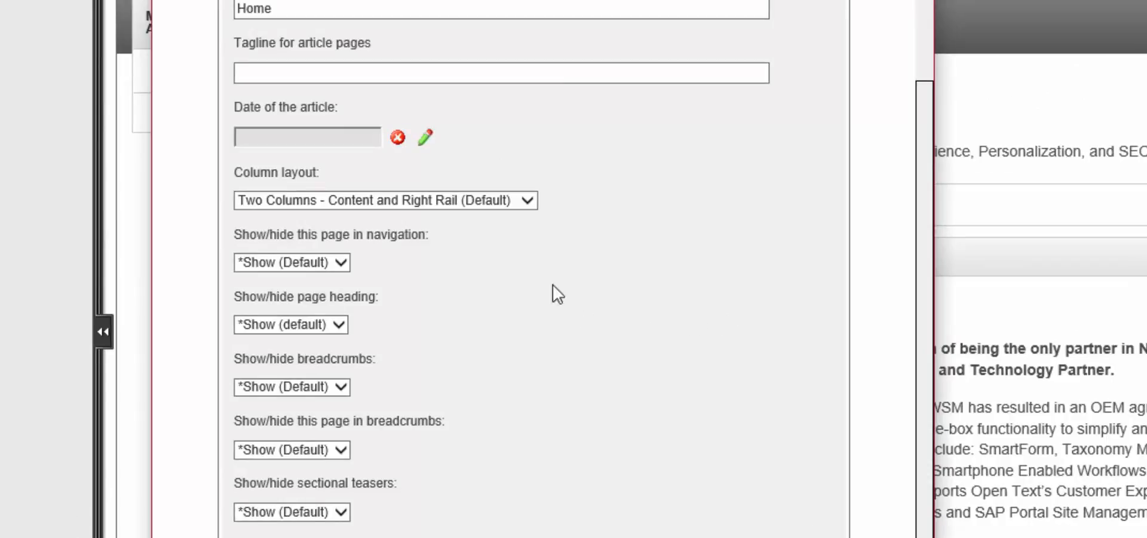
# View the available column layout and show/hide page heading choices, then cancel the settings form.
pyautogui.click(527, 203)
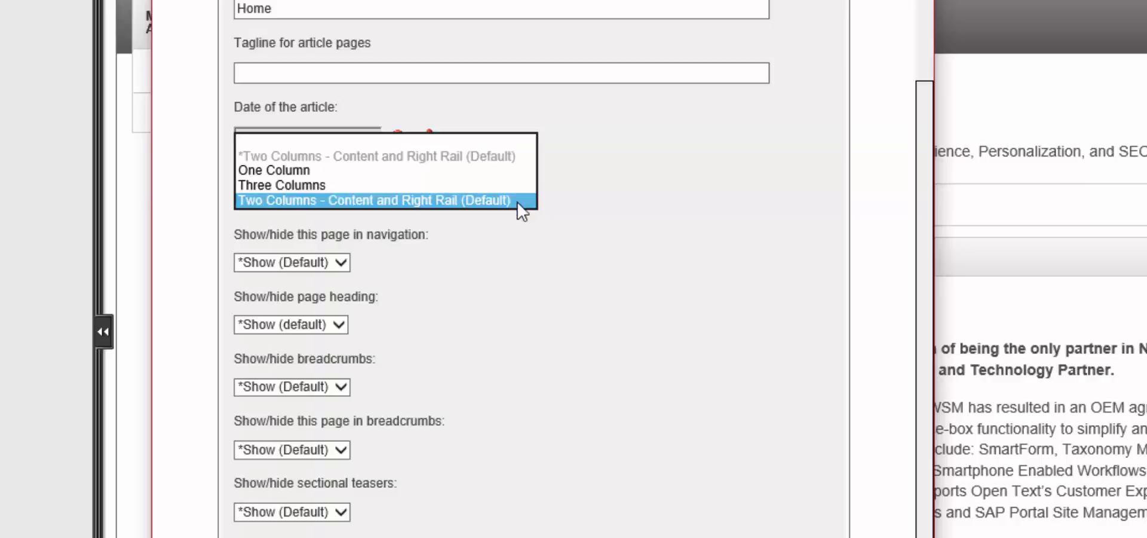
pyautogui.click(523, 243)
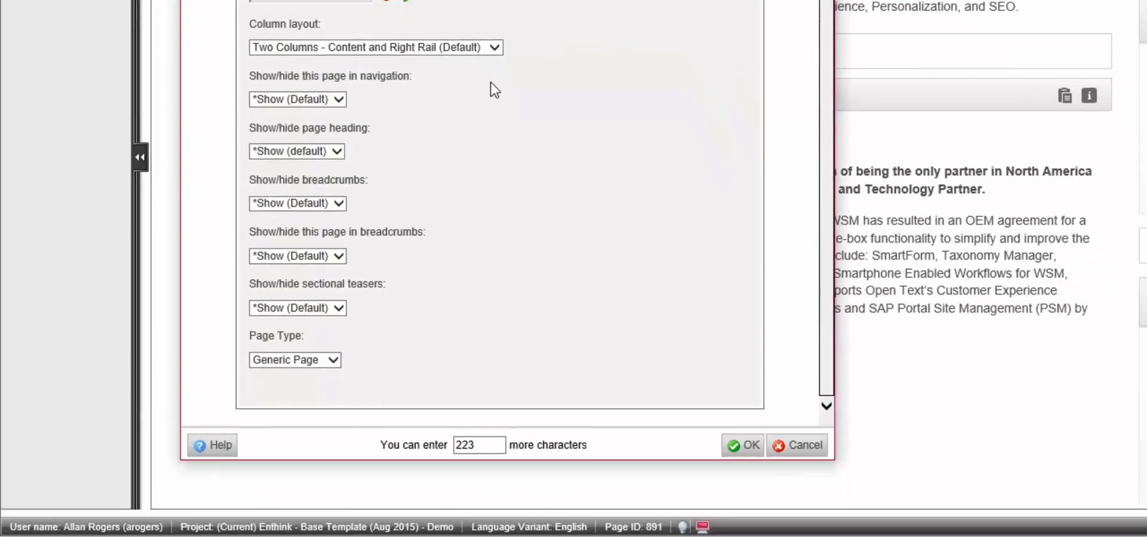
pyautogui.click(338, 152)
pyautogui.click(547, 163)
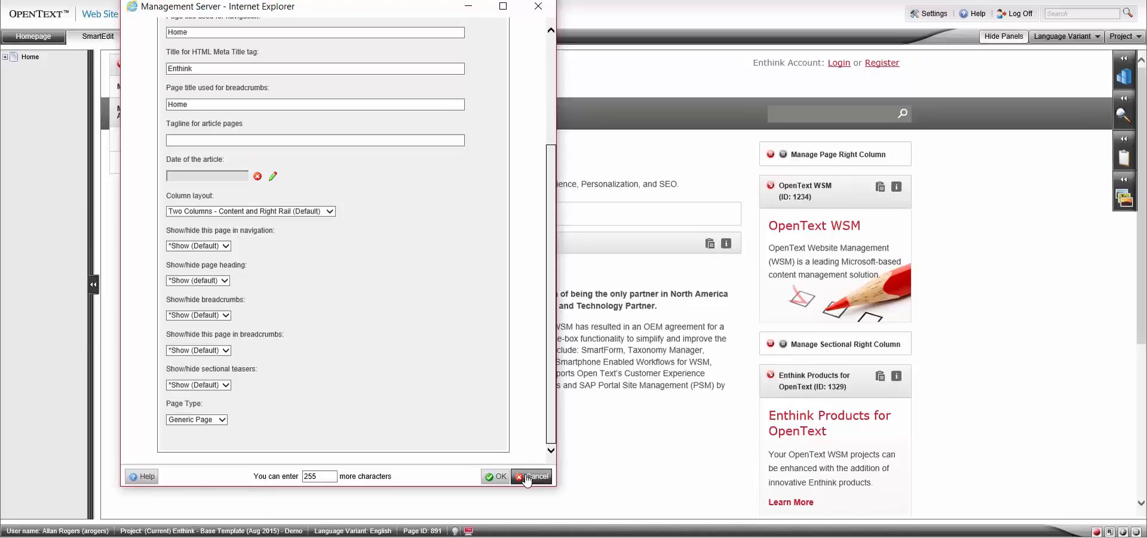
pyautogui.click(529, 477)
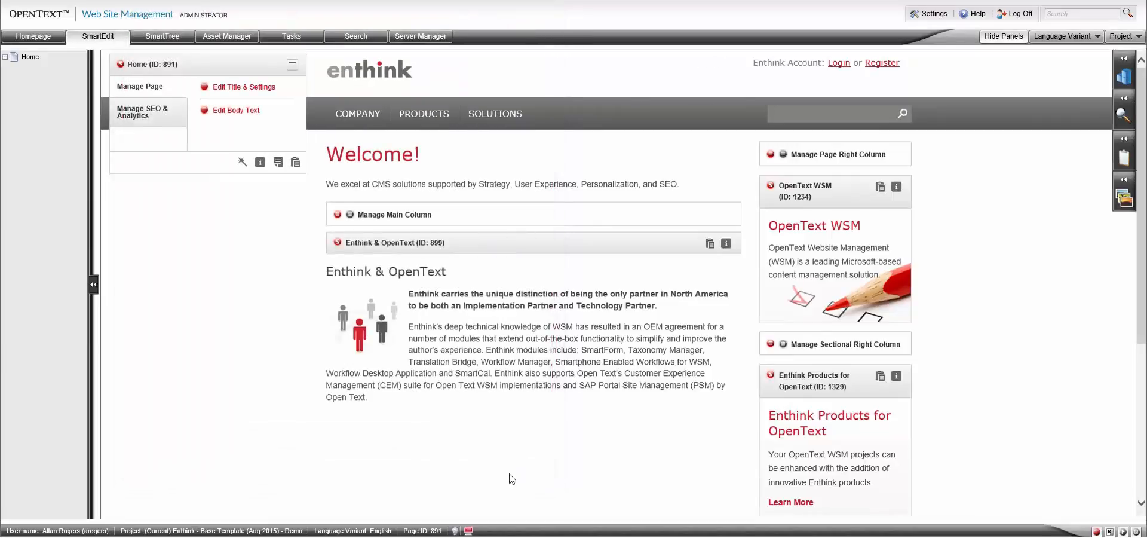
# Move the Home edit panel over the middle of the site header, refresh the page, and move the panel back beside the logo.
pyautogui.moveTo(233, 67); pyautogui.dragTo(595, 94)
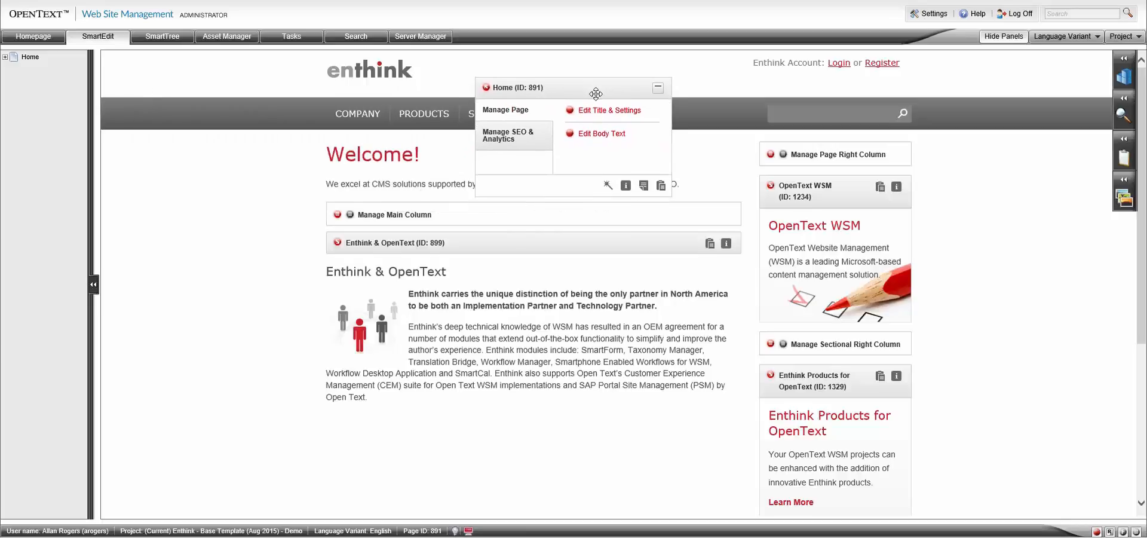
pyautogui.rightClick(601, 66)
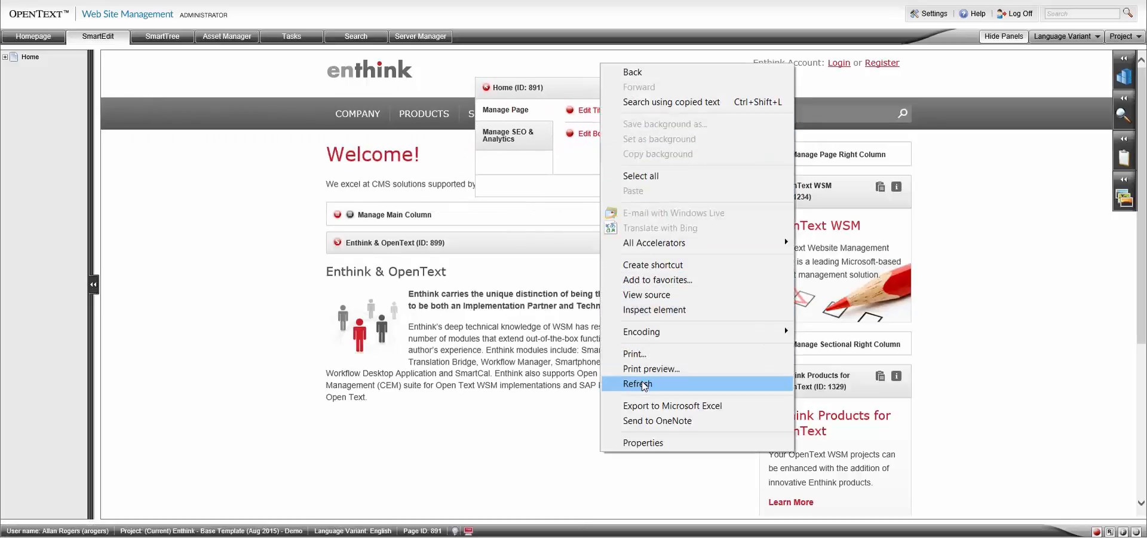
pyautogui.click(633, 309)
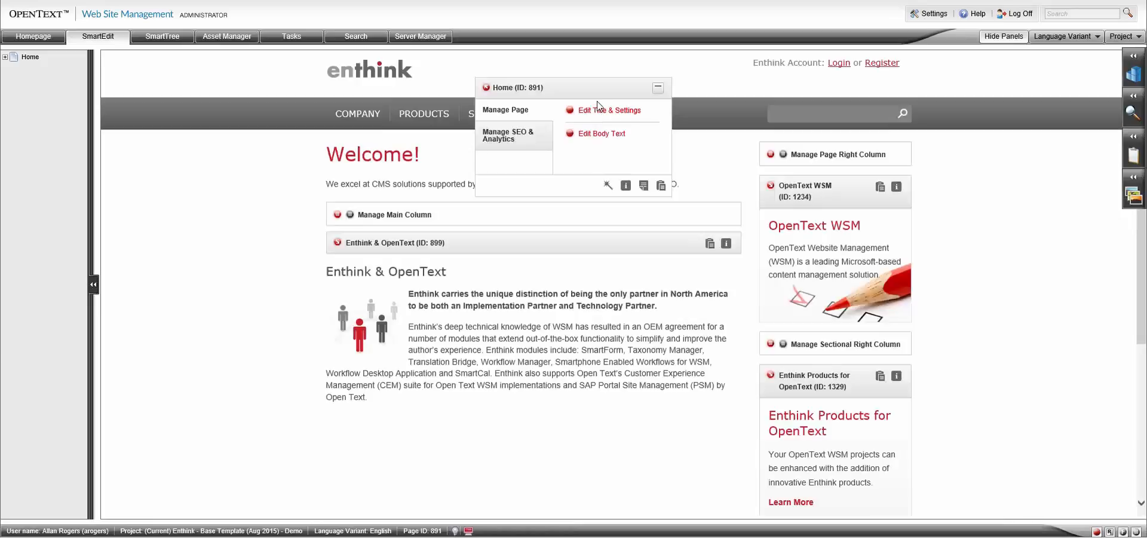
pyautogui.moveTo(597, 91); pyautogui.dragTo(236, 72)
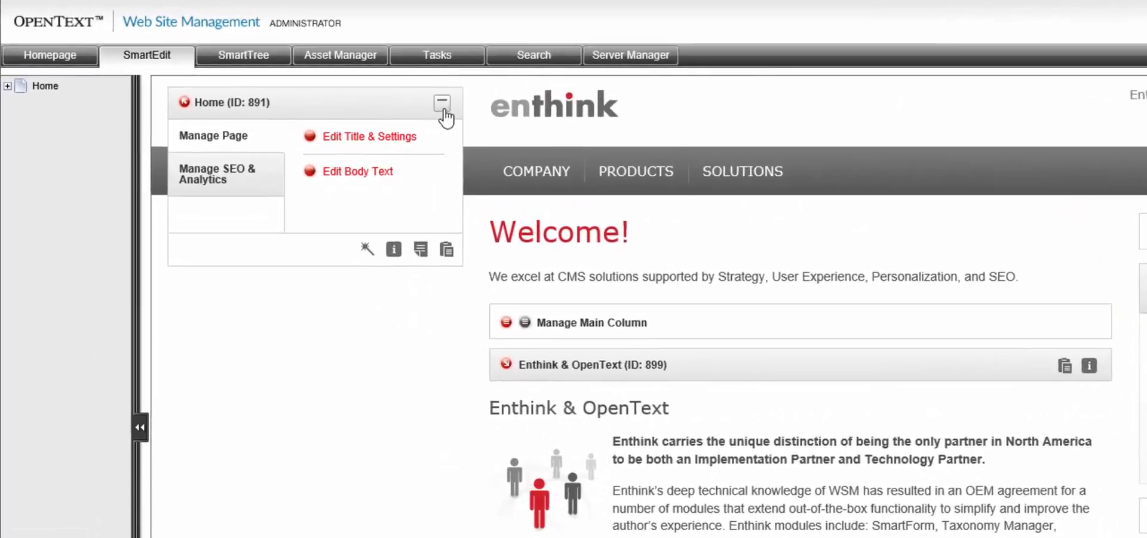
# Minimize and restore the Home edit panel, then close the Home page for editing.
pyautogui.click(442, 111)
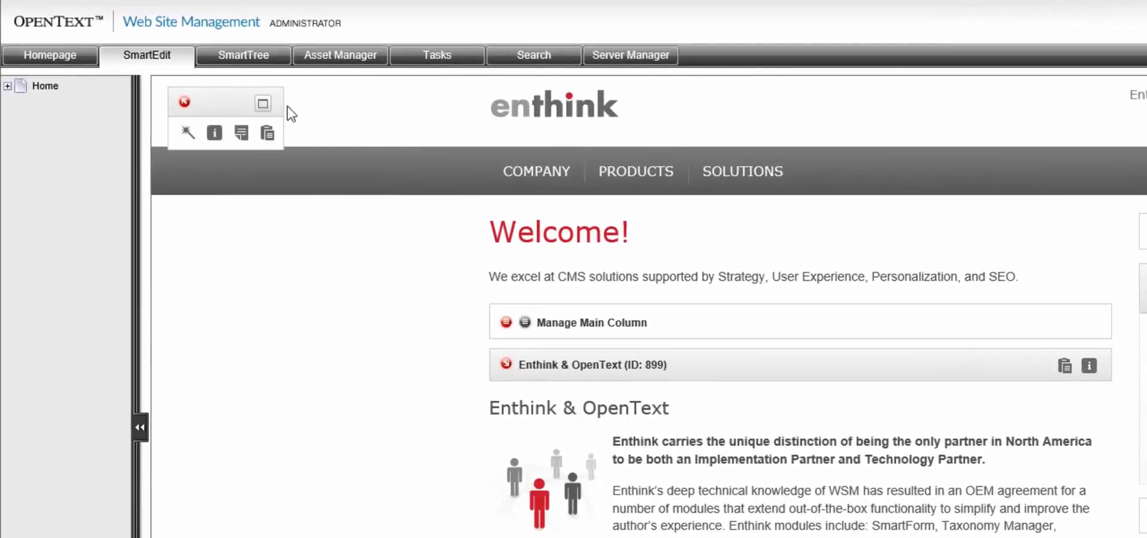
pyautogui.click(261, 102)
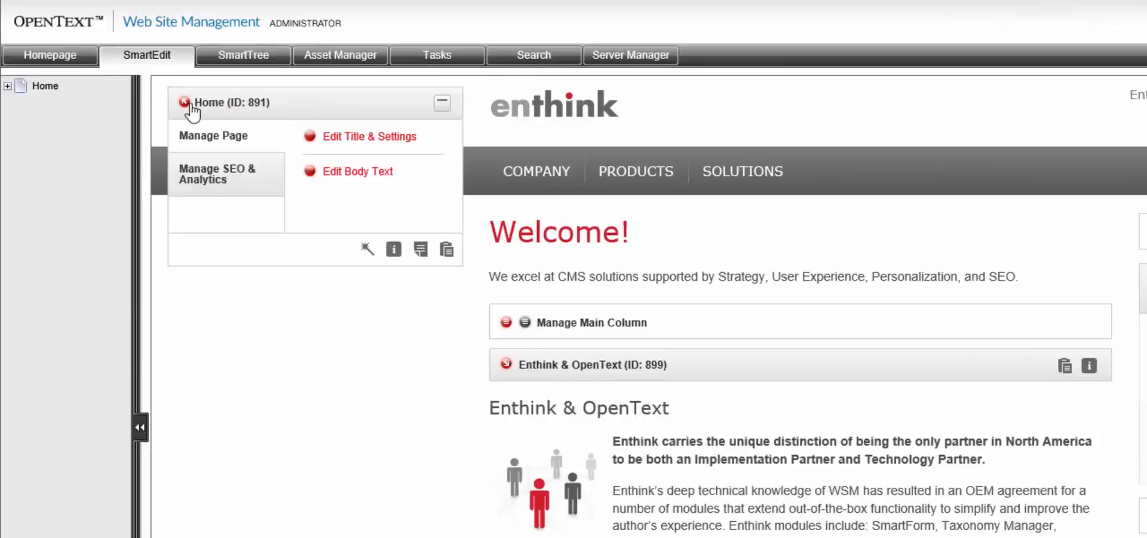
pyautogui.click(186, 103)
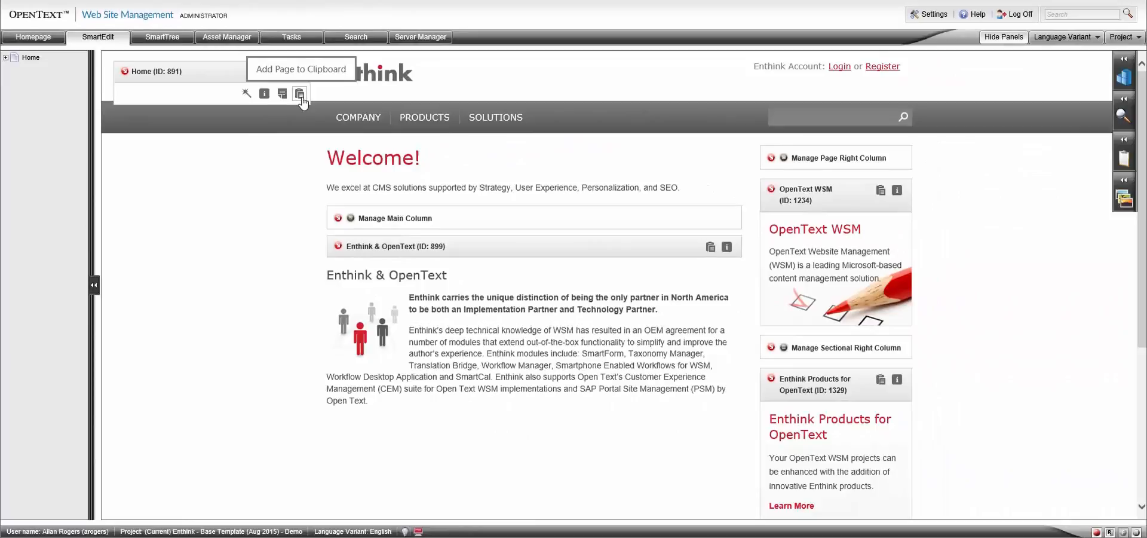
# Add the Home page to the clipboard, refresh the clipboard's contents, and collapse it.
pyautogui.click(299, 94)
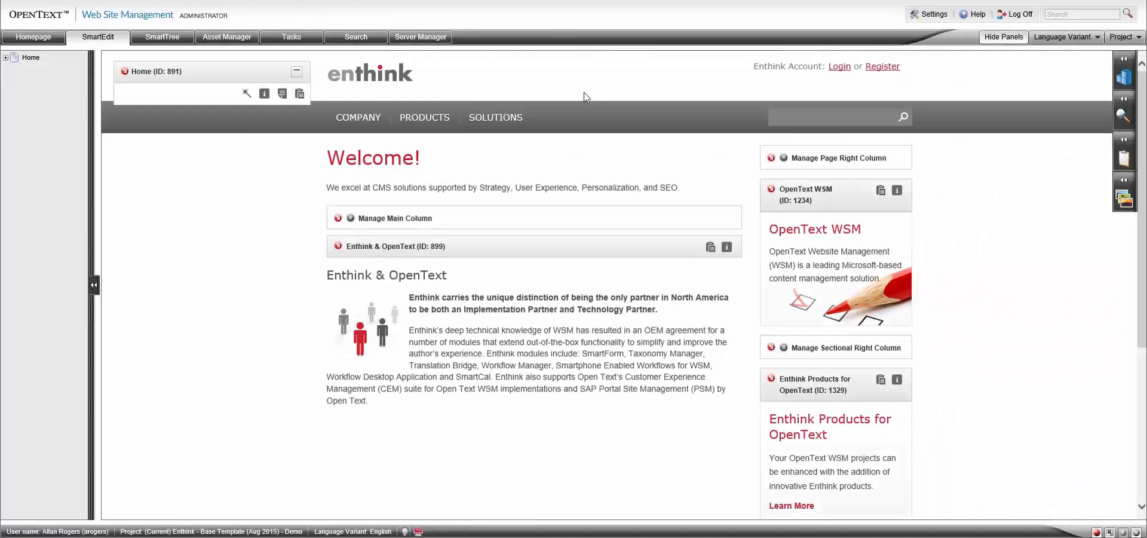
pyautogui.click(1124, 145)
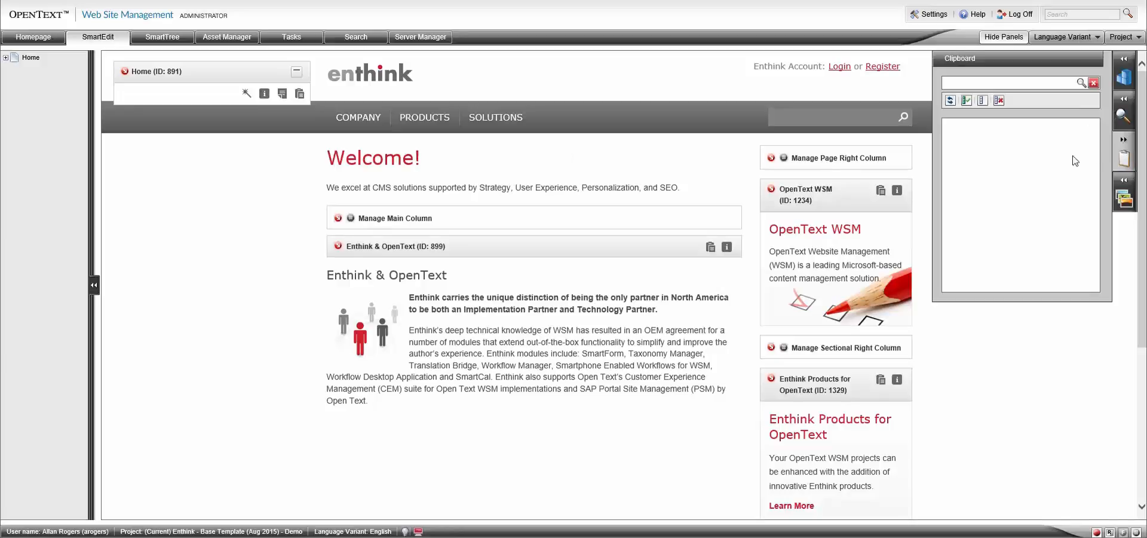
pyautogui.click(950, 100)
pyautogui.click(1122, 158)
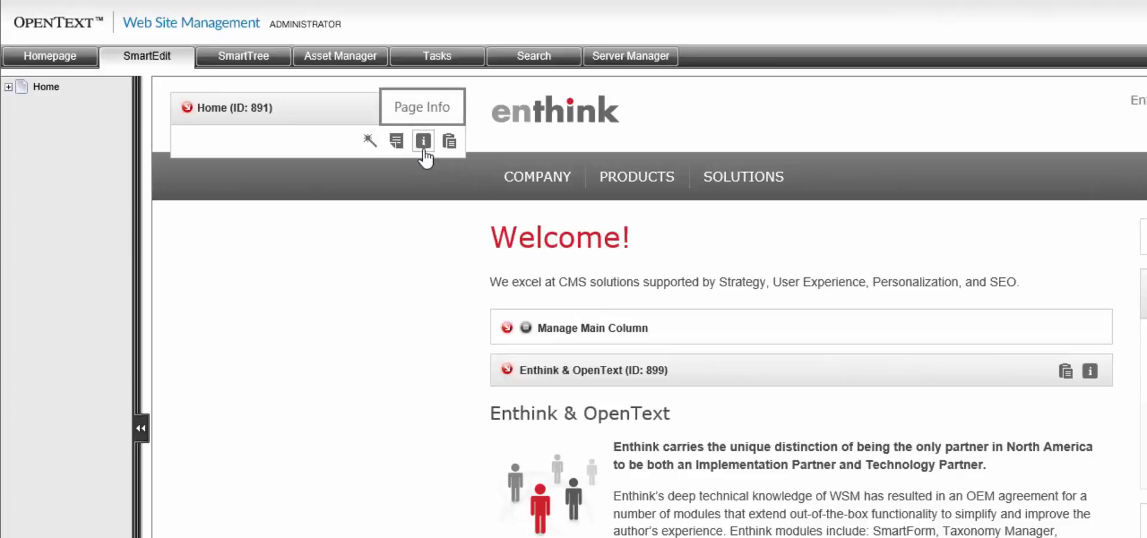
# View the Home page's Page Info, including keywords, last modification, status and filename, and close it.
pyautogui.click(423, 142)
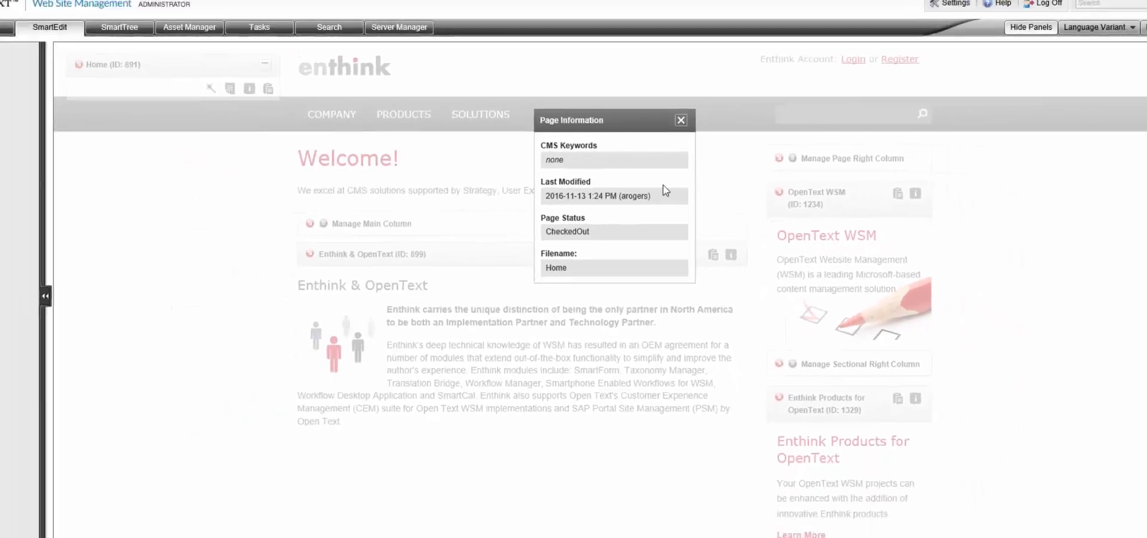
pyautogui.click(681, 120)
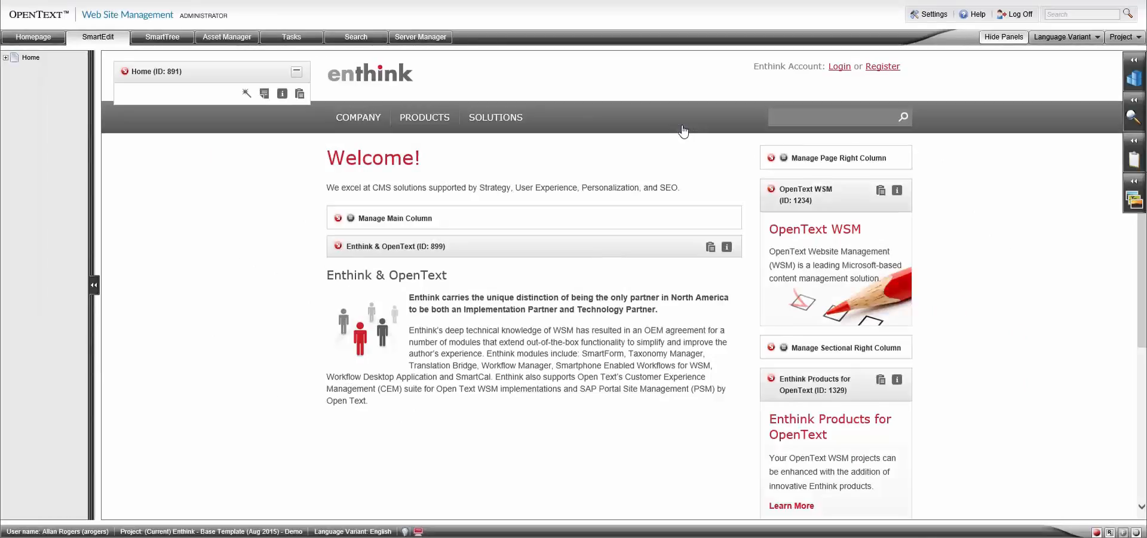
# Add the page note "Todo: review keywords!" to the Home page and save it.
pyautogui.click(263, 96)
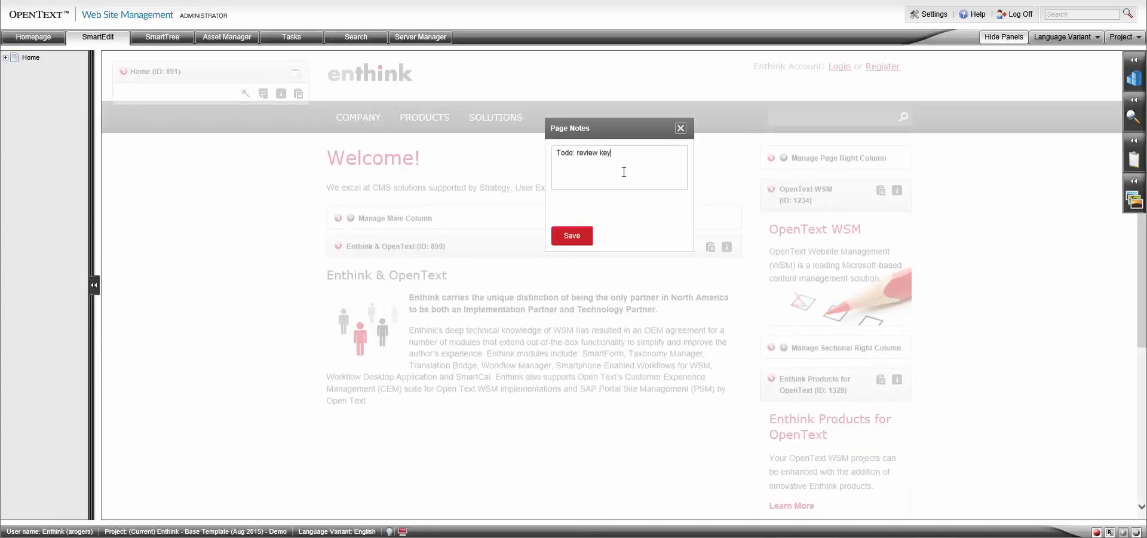
pyautogui.click(587, 239)
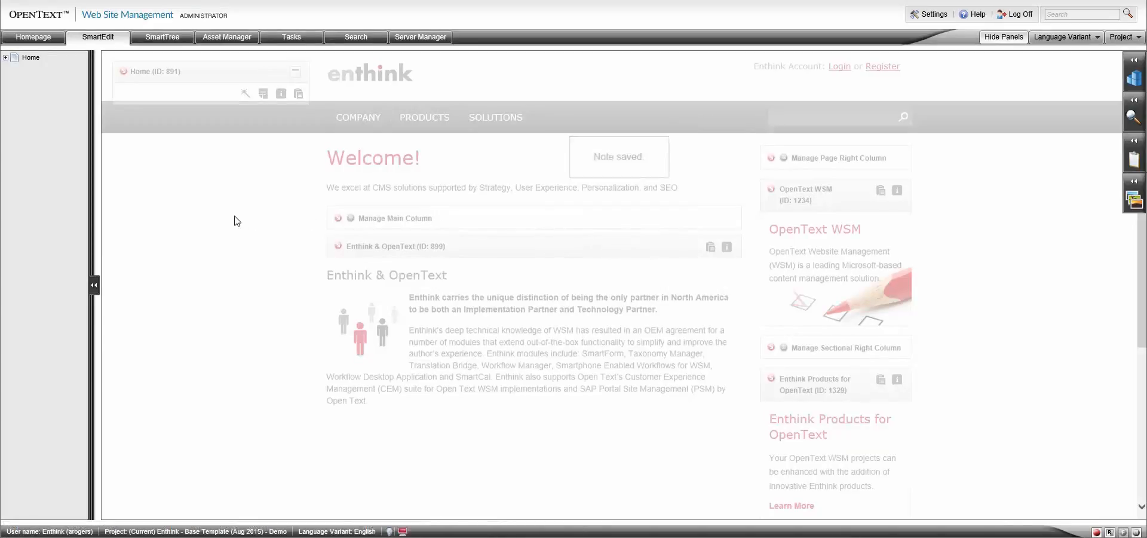
# Open the Home page for editing, view its context menu of page actions, and dismiss the menu.
pyautogui.click(124, 73)
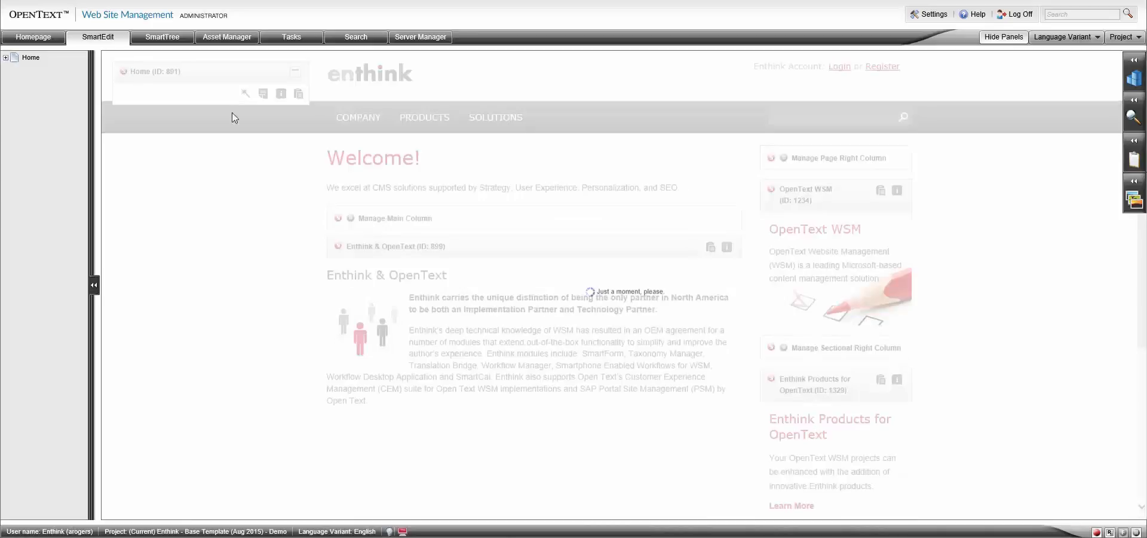
pyautogui.rightClick(285, 227)
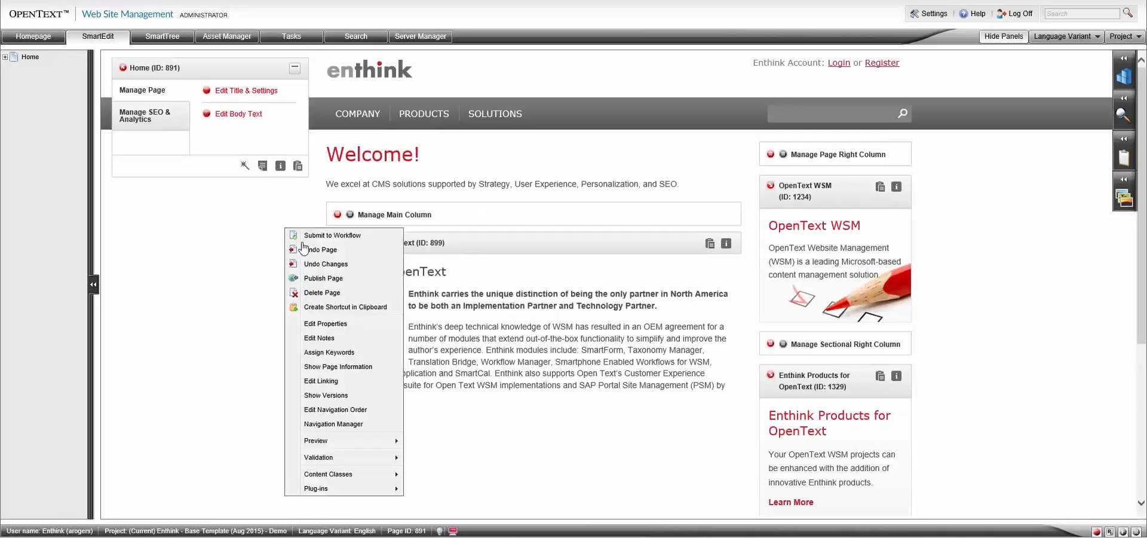
pyautogui.click(249, 329)
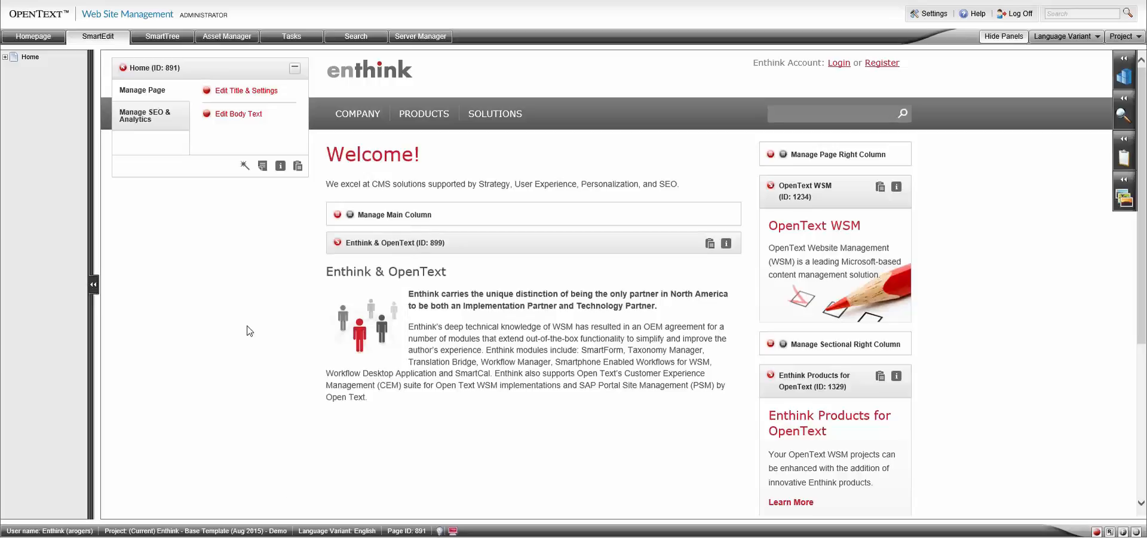
# Delete the saved note from the Home page's Page Notes and close the page for editing.
pyautogui.click(263, 167)
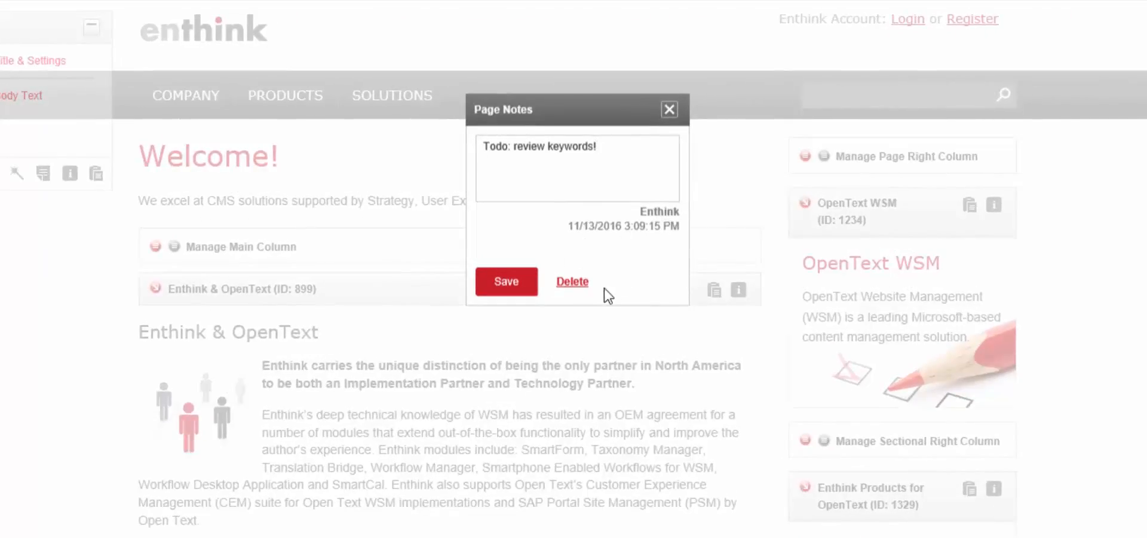
pyautogui.click(573, 286)
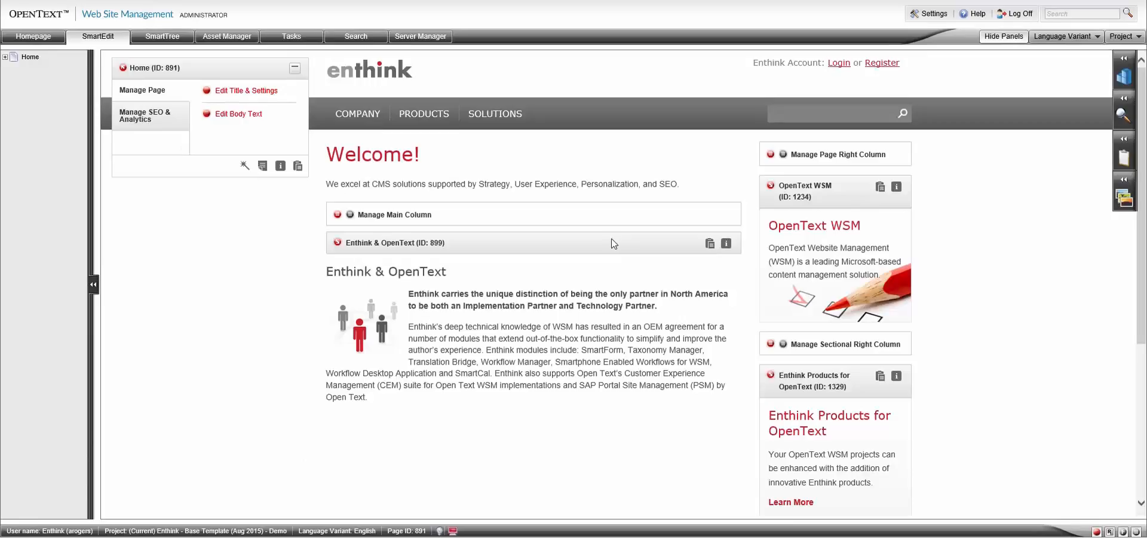
pyautogui.click(122, 68)
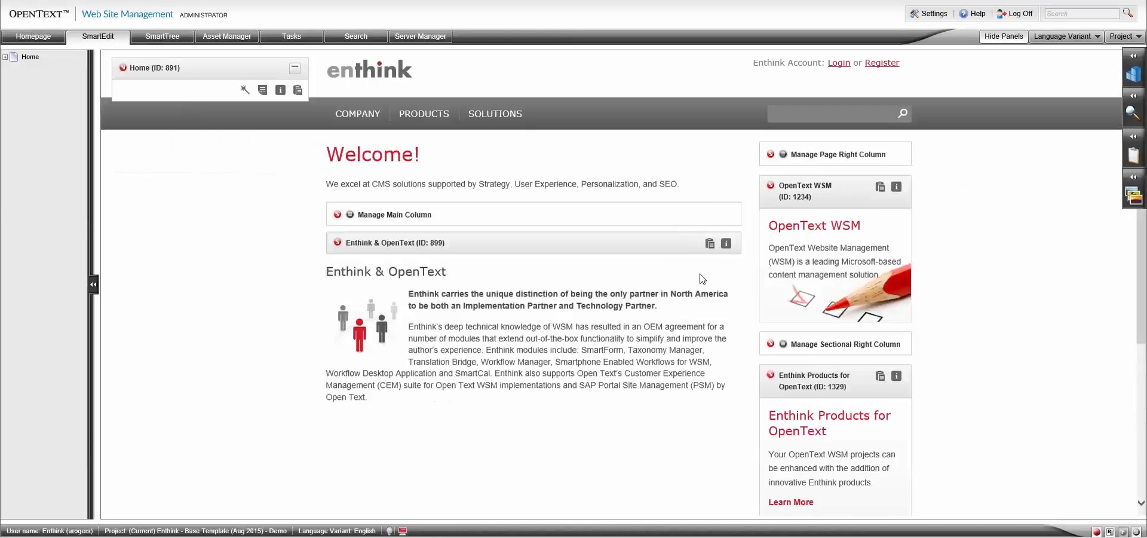
# View the Enthink & OpenText block's page information, and add the block to the clipboard, refreshing the clipboard's contents.
pyautogui.click(725, 245)
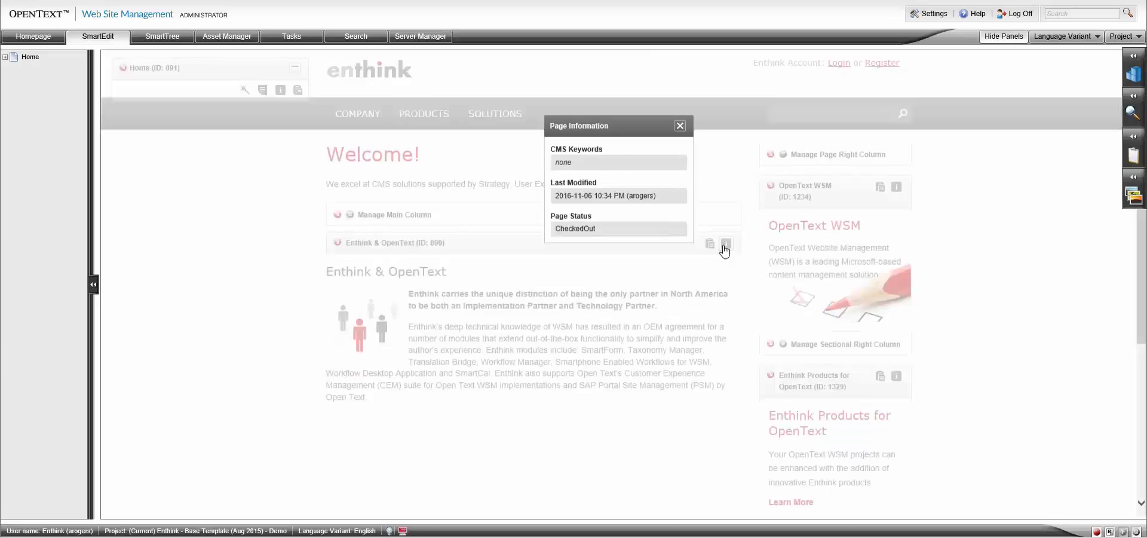
pyautogui.click(680, 125)
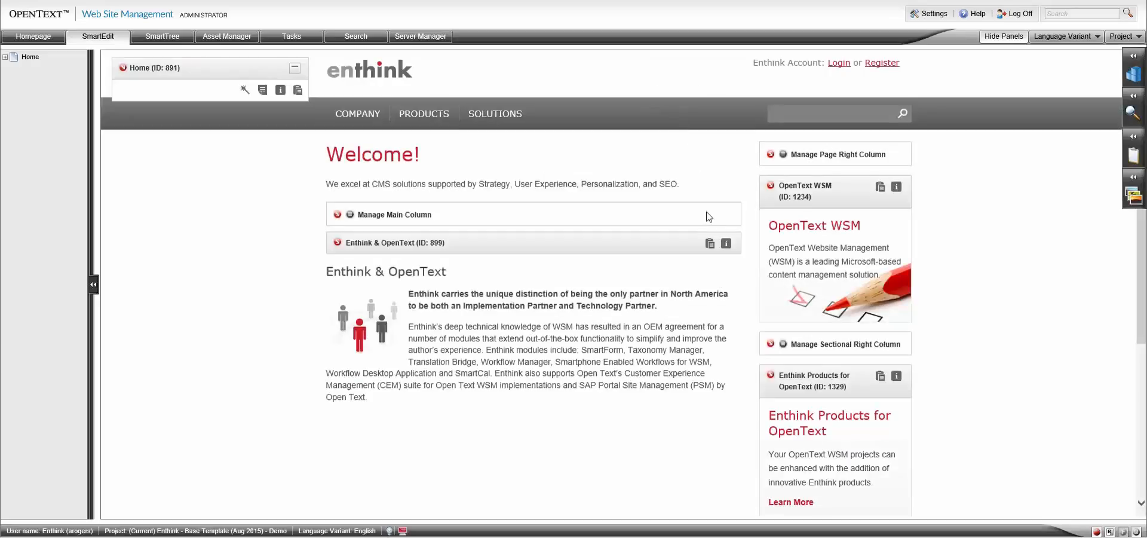
pyautogui.click(709, 245)
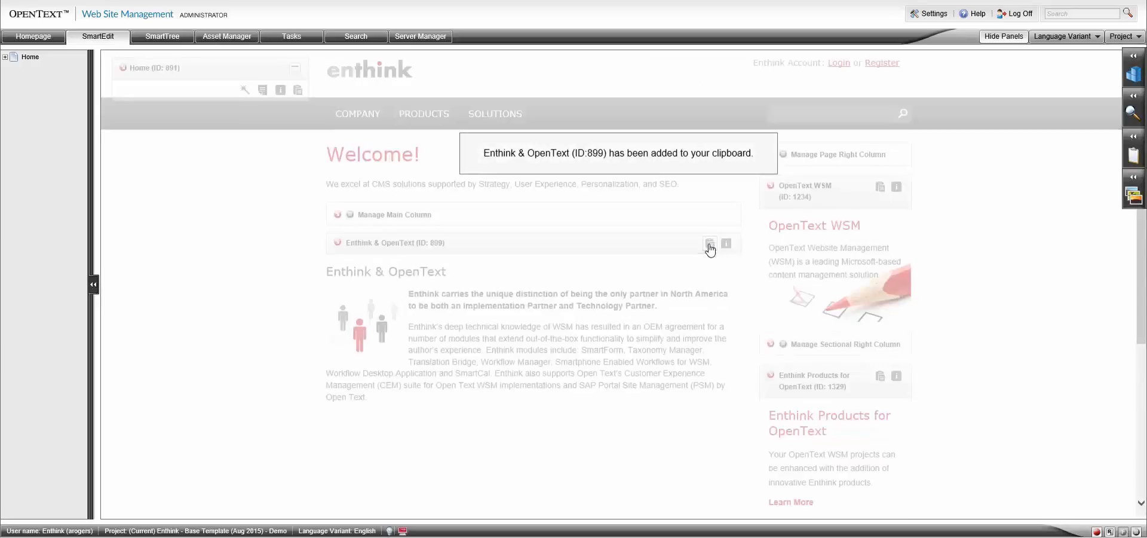
pyautogui.click(1134, 136)
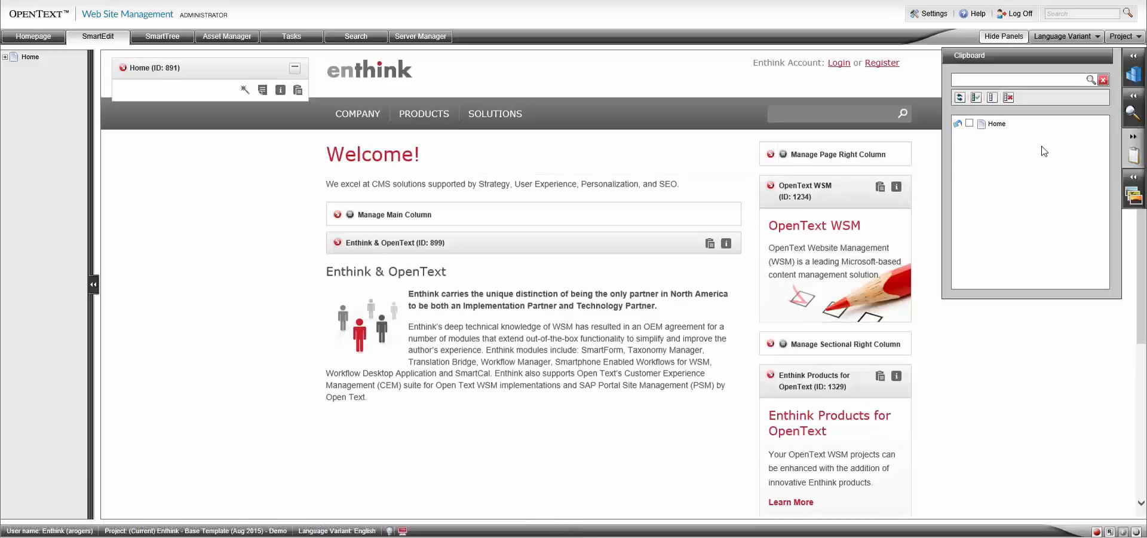
pyautogui.click(959, 98)
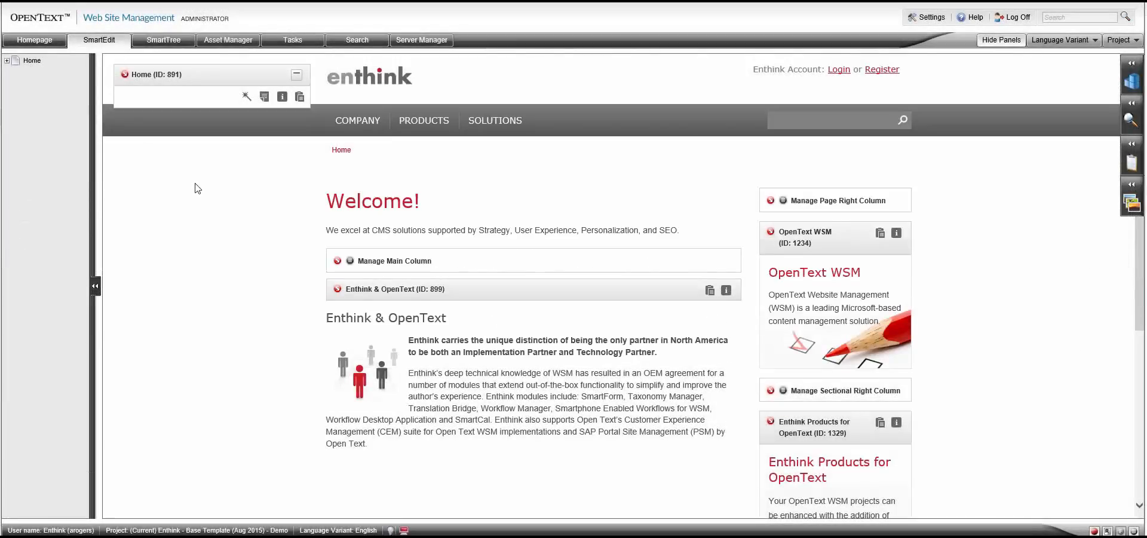
# Create a Foundation Page with the headline "Support" under Home in the Navigation Manager.
pyautogui.rightClick(196, 185)
pyautogui.click(216, 224)
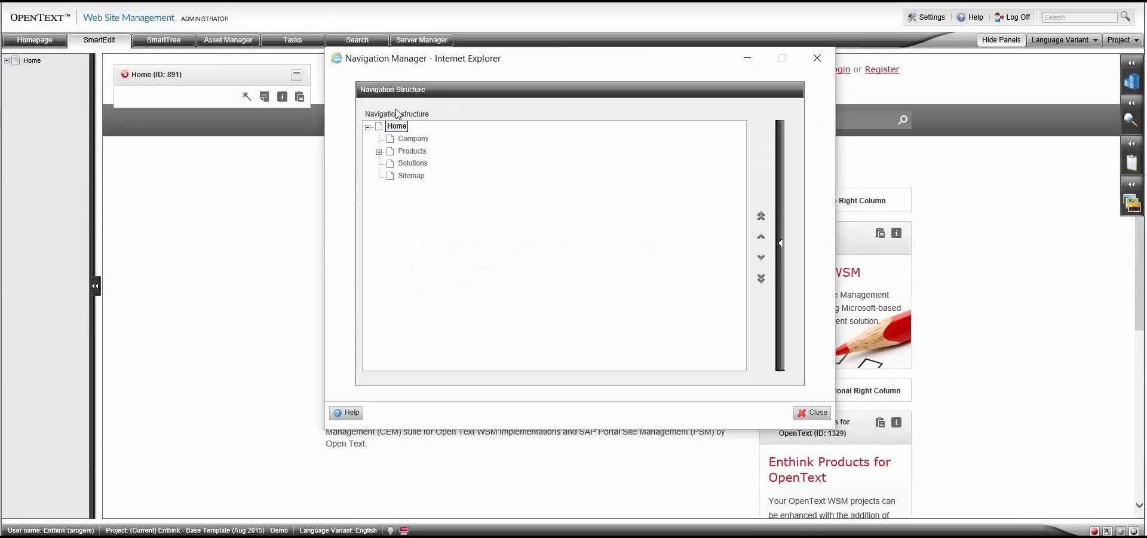
pyautogui.rightClick(397, 125)
pyautogui.click(434, 134)
pyautogui.write('Support')
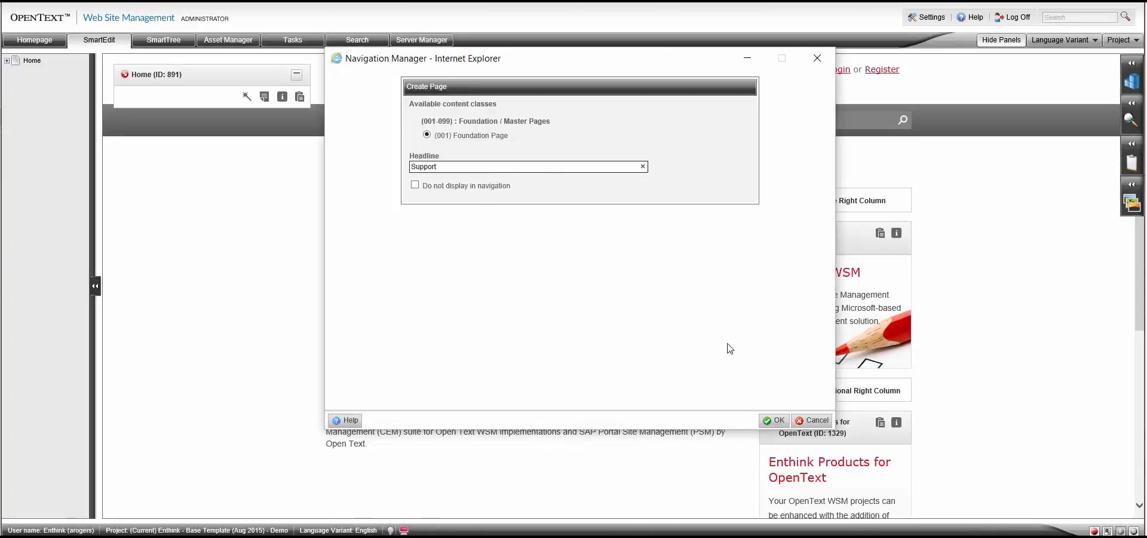
pyautogui.click(775, 420)
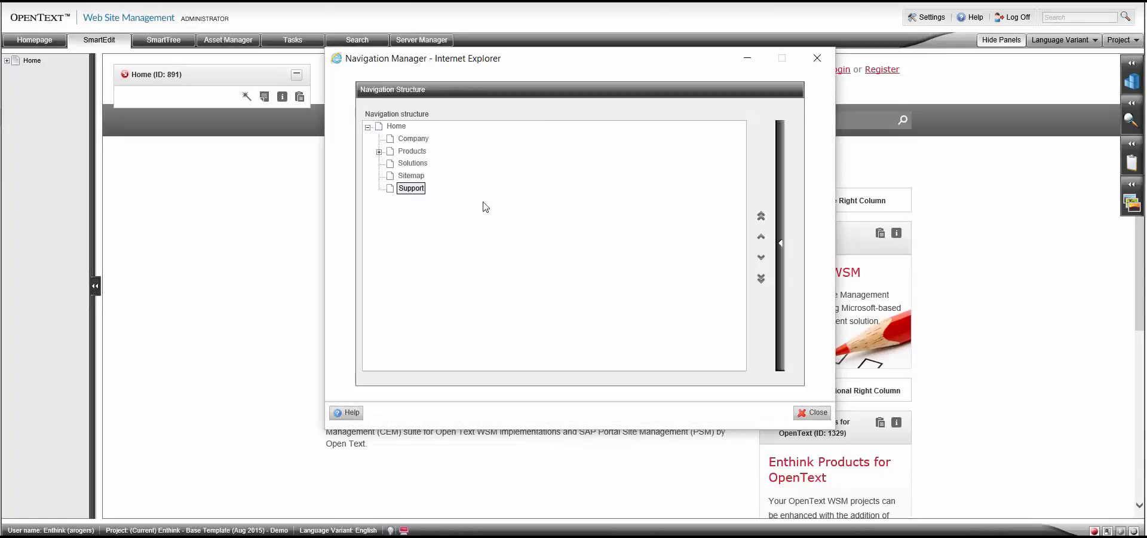
# Move the Support page above Sitemap in the navigation structure and close the Navigation Manager.
pyautogui.click(762, 236)
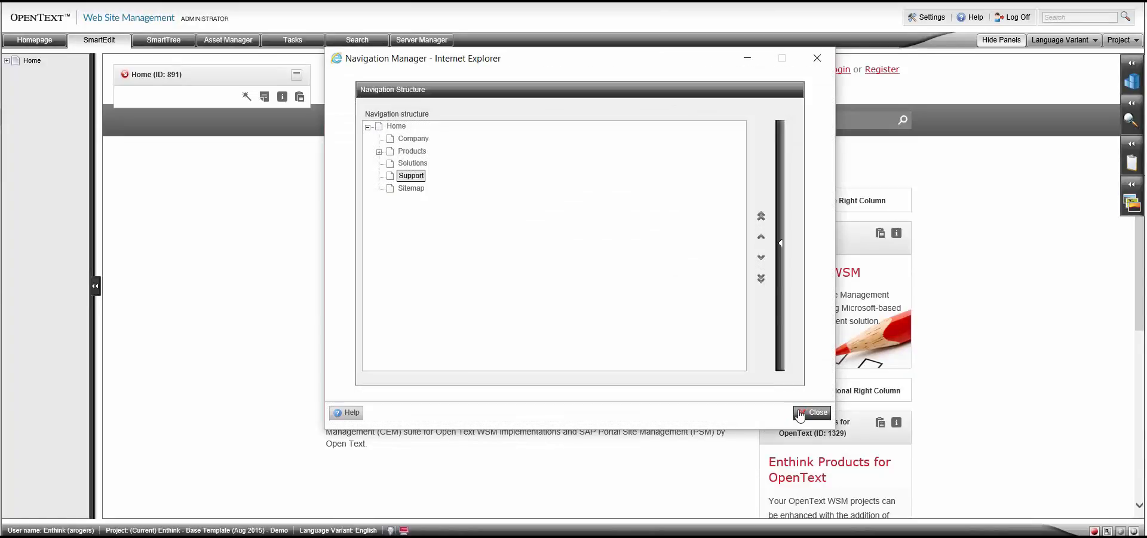
pyautogui.click(813, 412)
# Open the Support page from under Home in the page tree and set its Page Wizard page type to News Article.
pyautogui.click(7, 61)
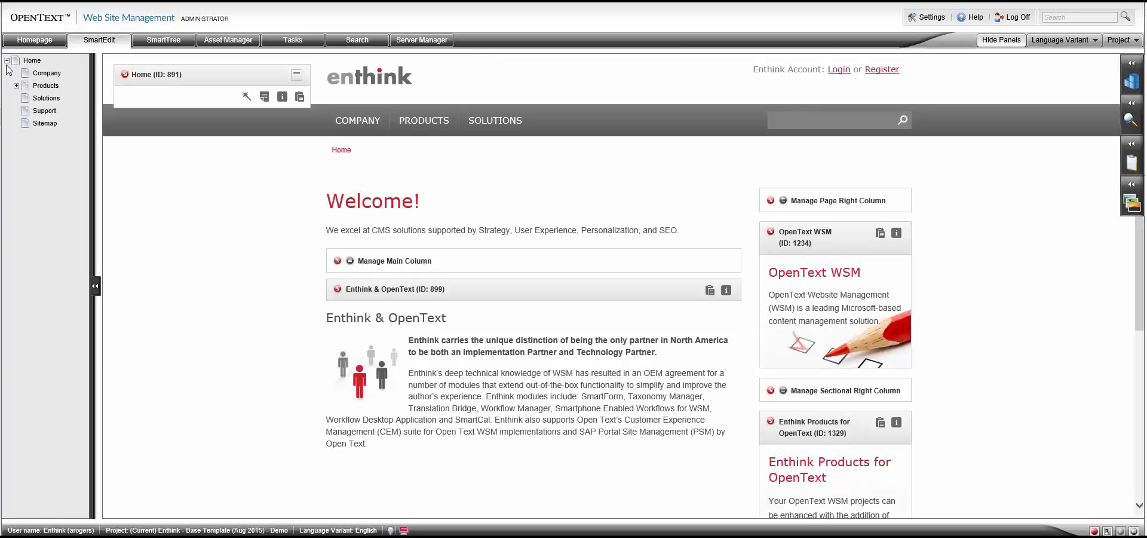
pyautogui.click(46, 112)
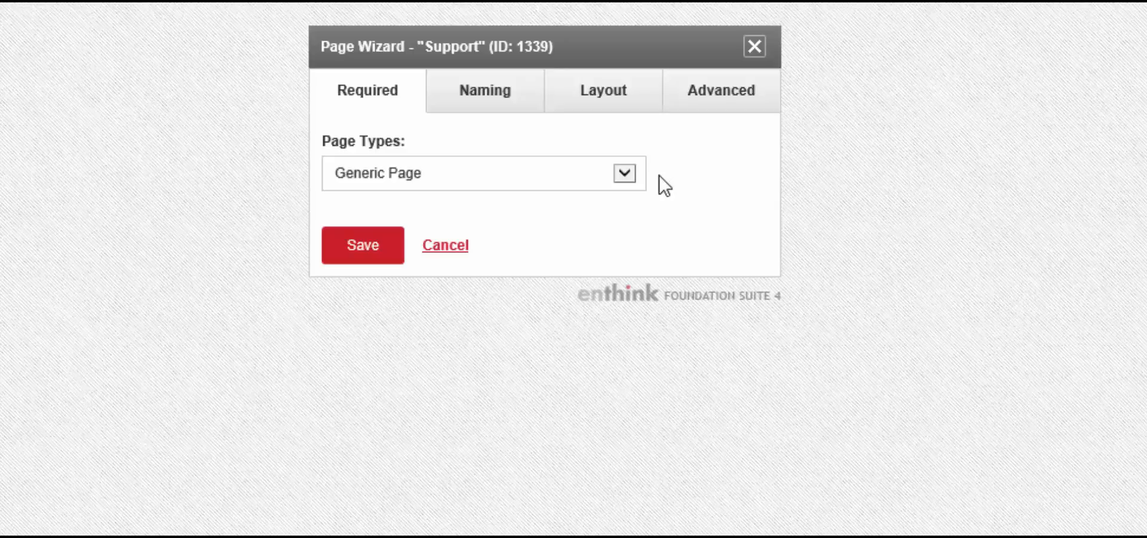
pyautogui.click(629, 172)
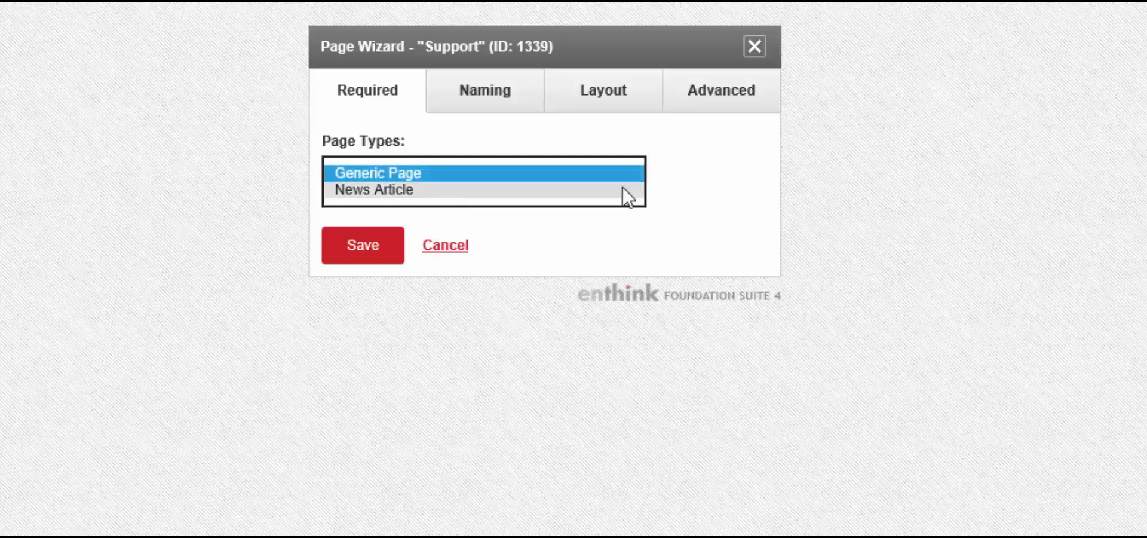
pyautogui.click(622, 188)
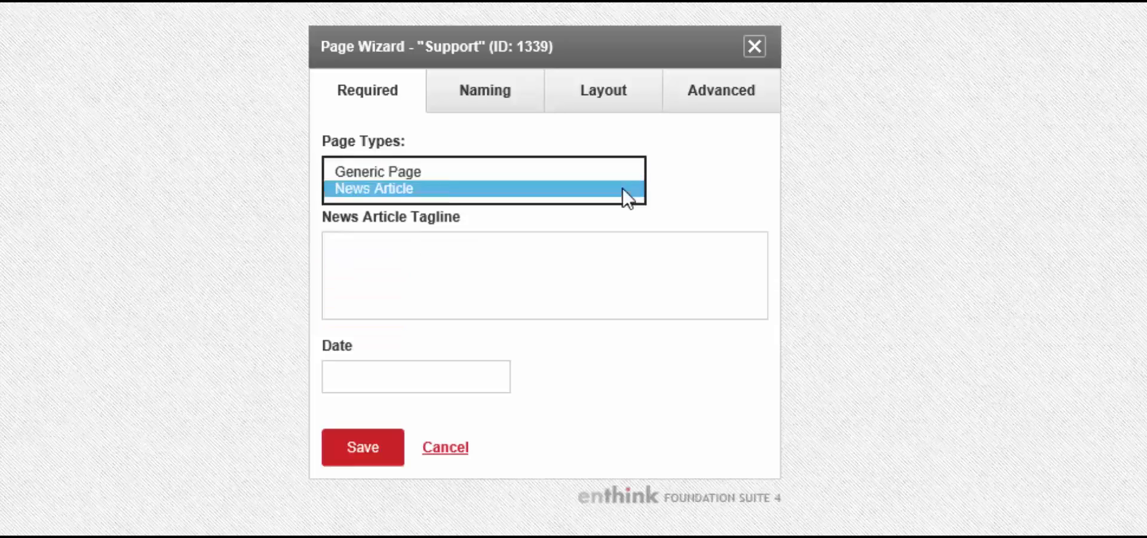
pyautogui.click(702, 190)
# Enter "Tagline!" as the news article tagline and December 1, 2016 as the date, keeping the News Article page type.
pyautogui.click(633, 263)
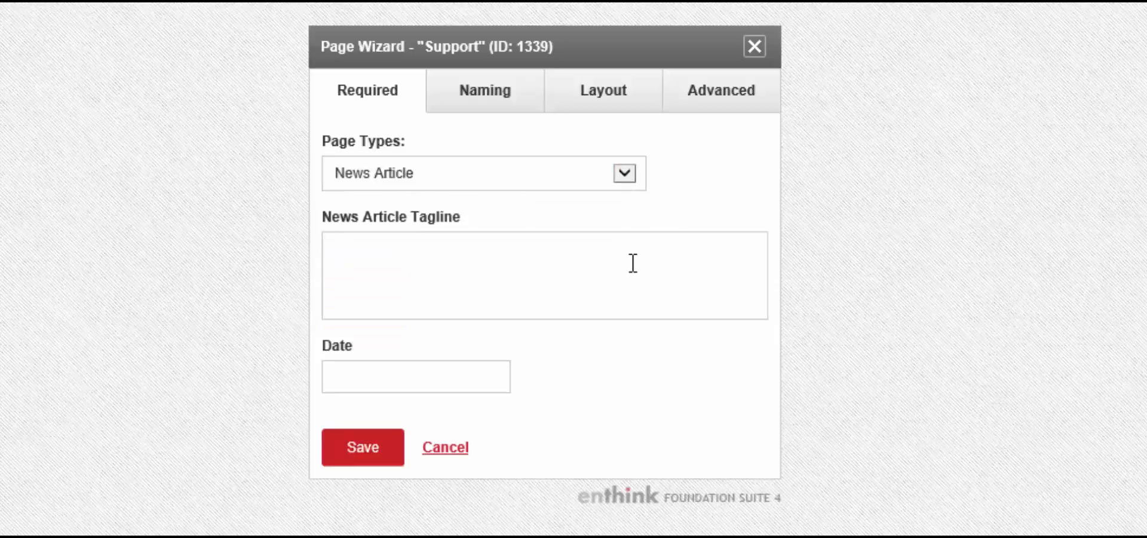
pyautogui.write('Tagline!')
pyautogui.click(440, 380)
pyautogui.write('D')
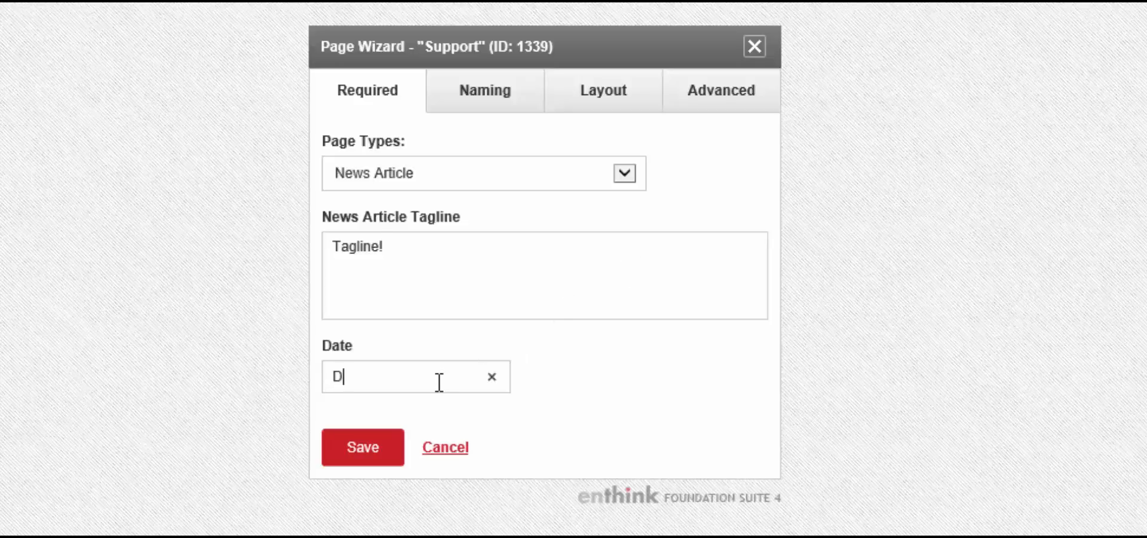
pyautogui.write('ecember 1, 2016')
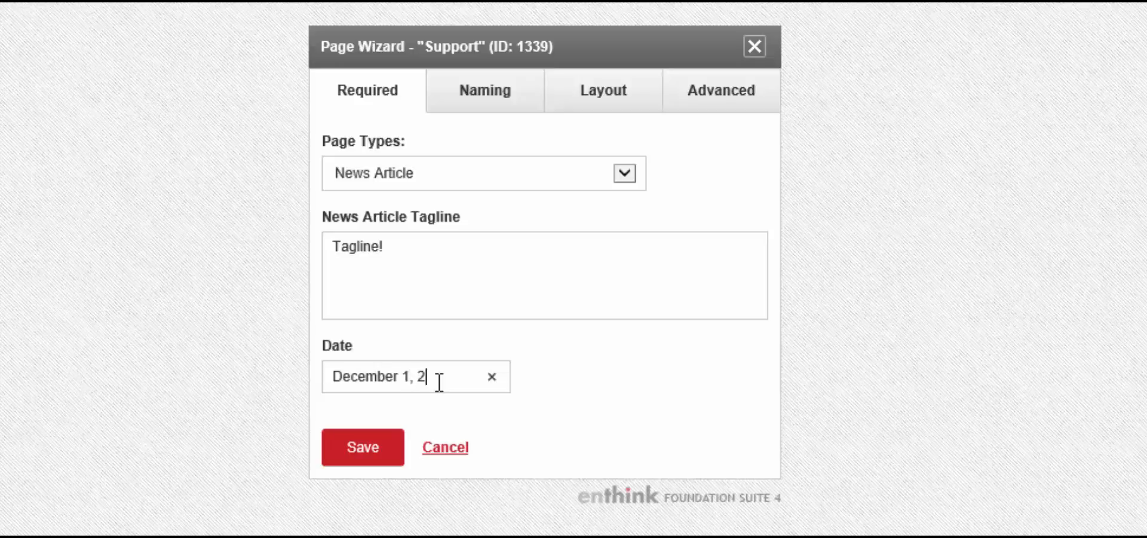
pyautogui.click(724, 388)
pyautogui.click(632, 171)
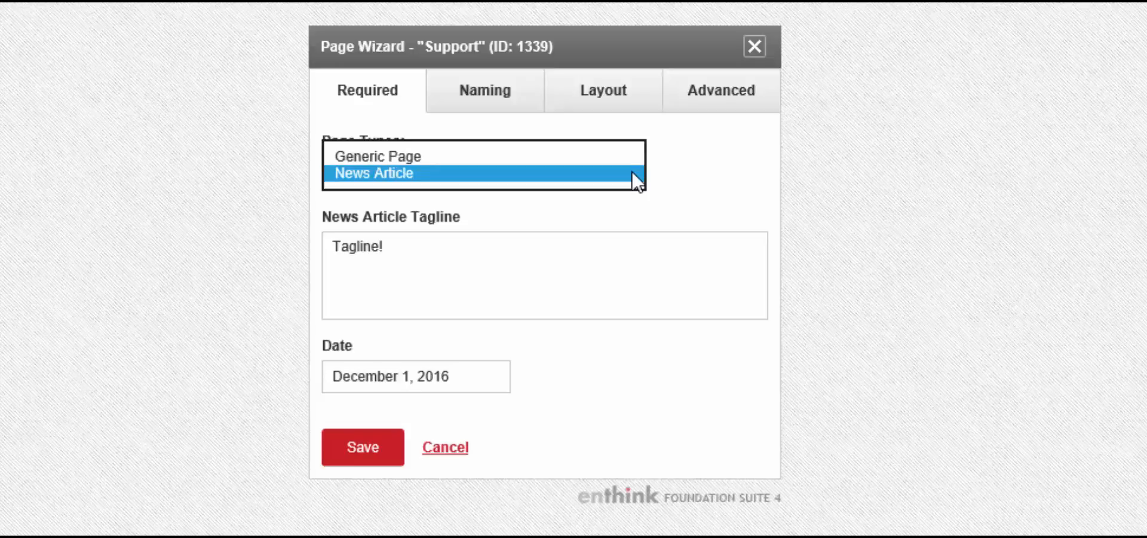
pyautogui.click(707, 188)
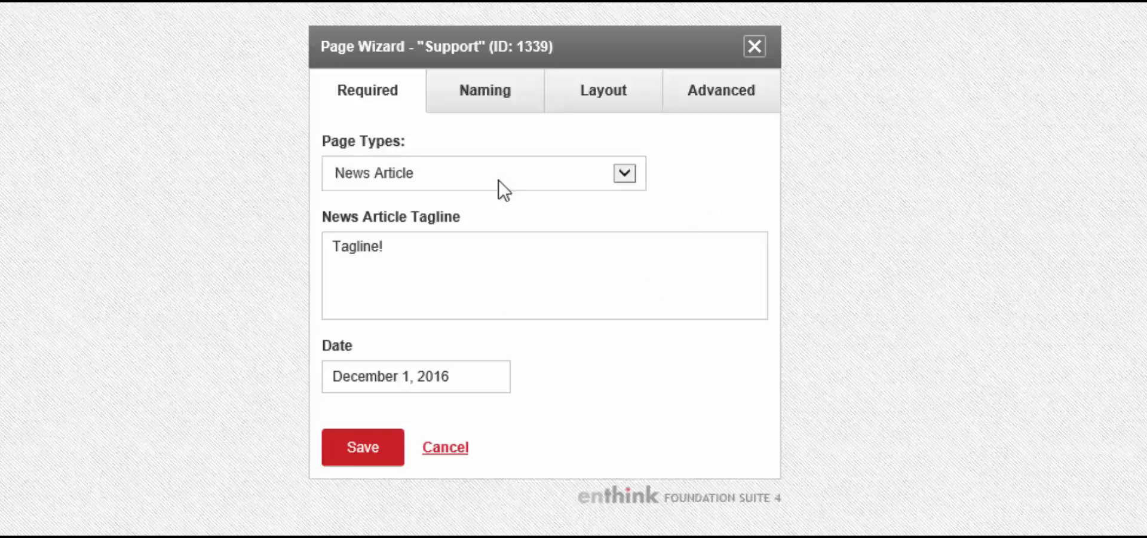
# Review the Support page's heading, filename and title fields in the Page Wizard, and its column layout options.
pyautogui.click(487, 98)
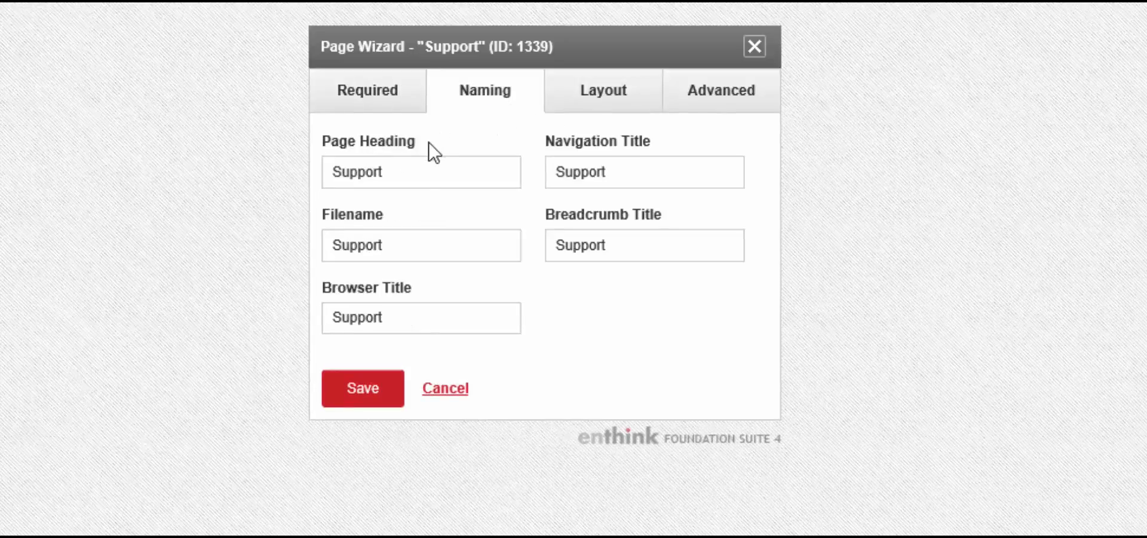
pyautogui.click(459, 165)
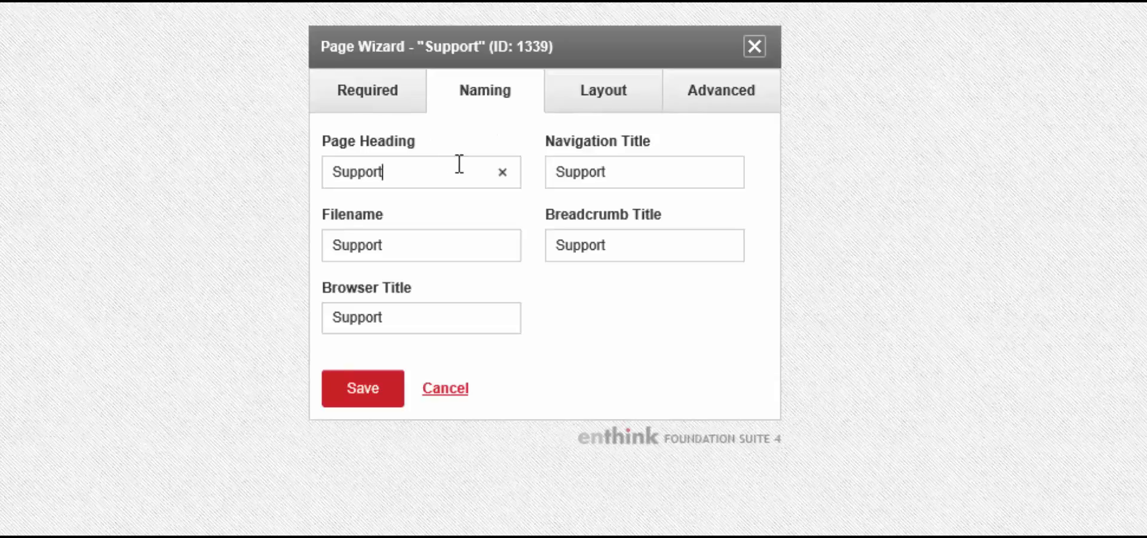
pyautogui.click(623, 170)
pyautogui.click(615, 245)
pyautogui.click(491, 248)
pyautogui.click(619, 110)
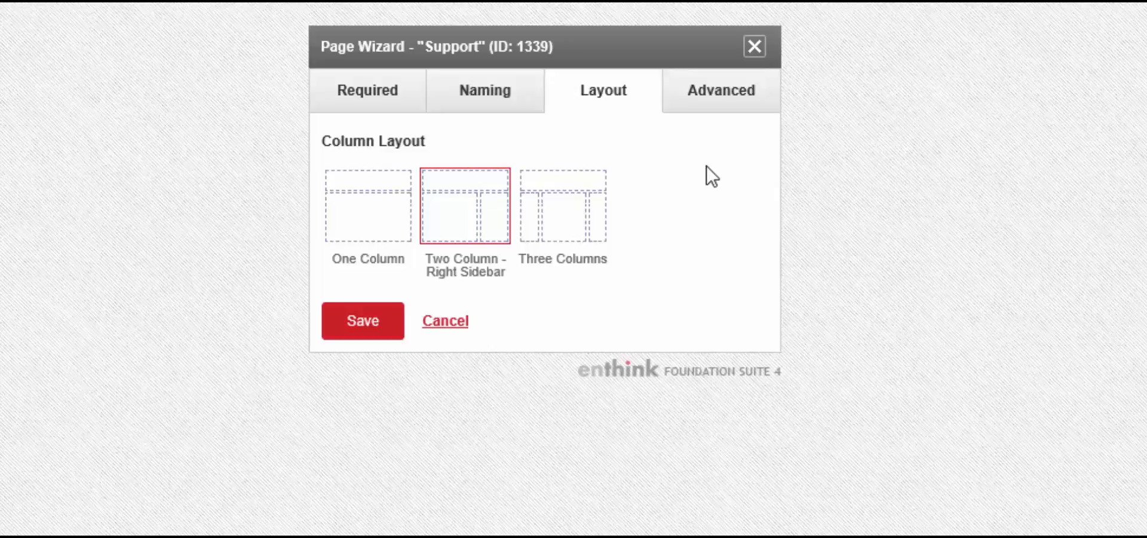
# Toggle Show Page In Navigation and Show Breadcrumbs off and back to Yes, and save the Support page's wizard settings.
pyautogui.click(722, 117)
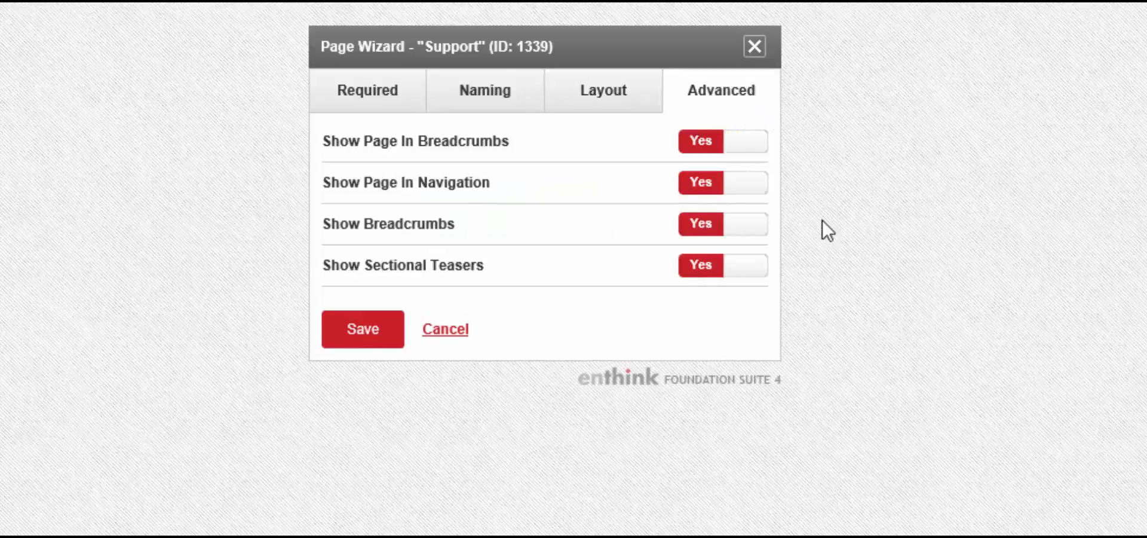
pyautogui.click(702, 190)
pyautogui.click(751, 183)
pyautogui.click(726, 230)
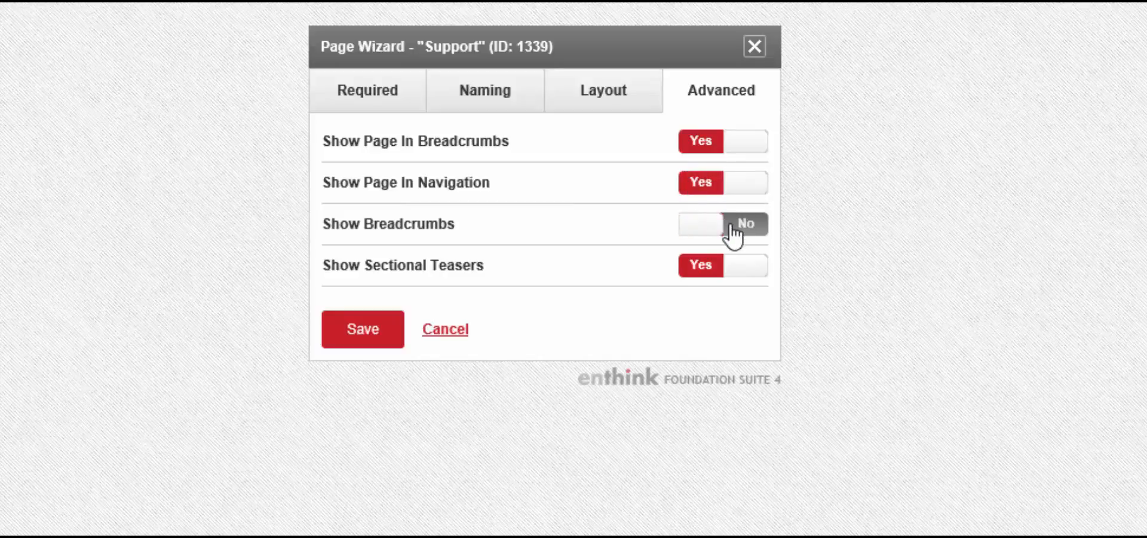
pyautogui.click(733, 233)
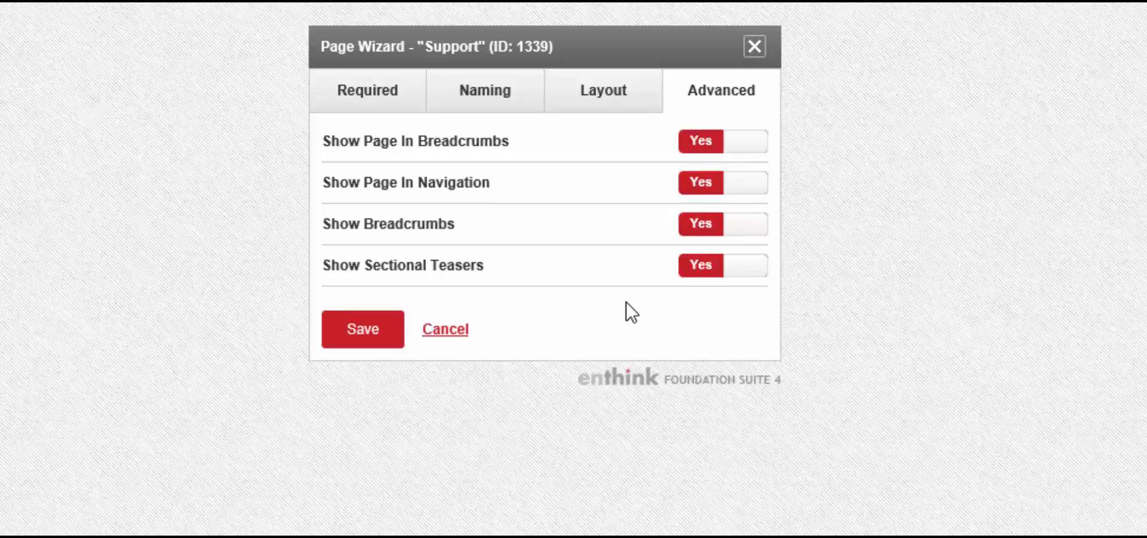
pyautogui.click(375, 341)
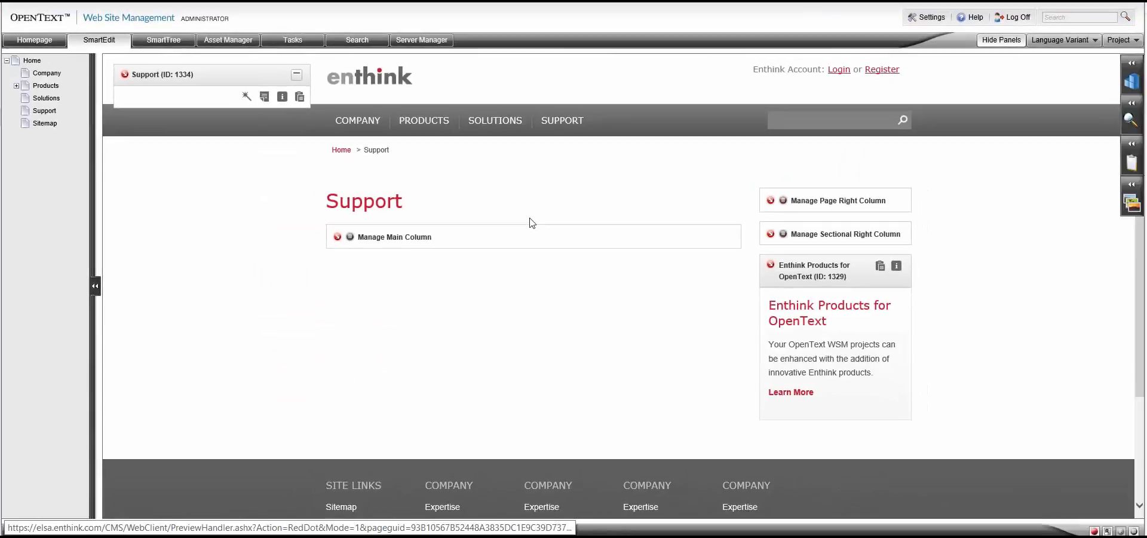
# Look over the saved Support page, from its heading down to the lower part of the page.
pyautogui.moveTo(404, 210); pyautogui.dragTo(359, 188)
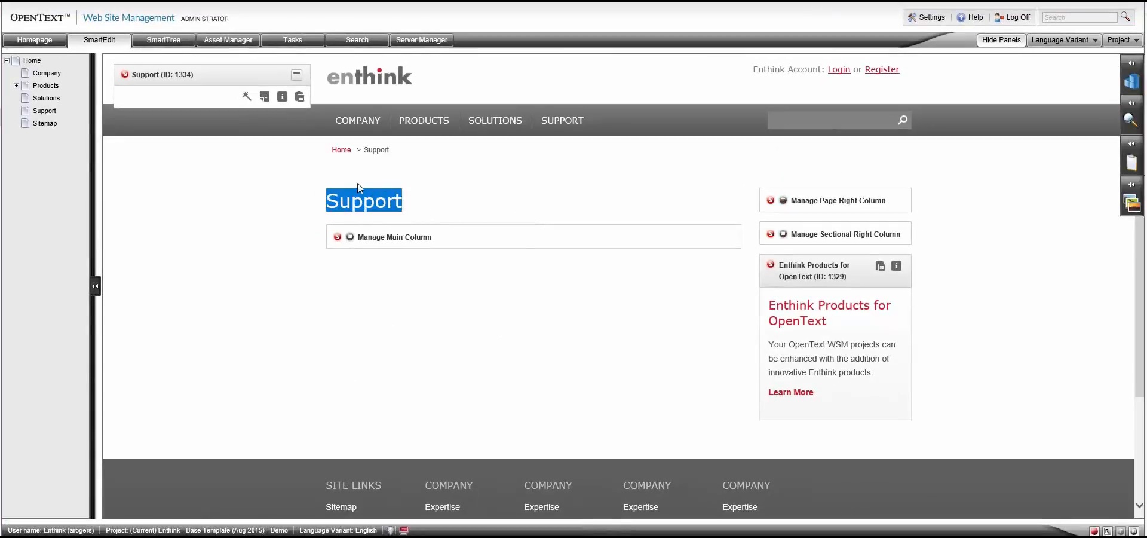
pyautogui.click(358, 187)
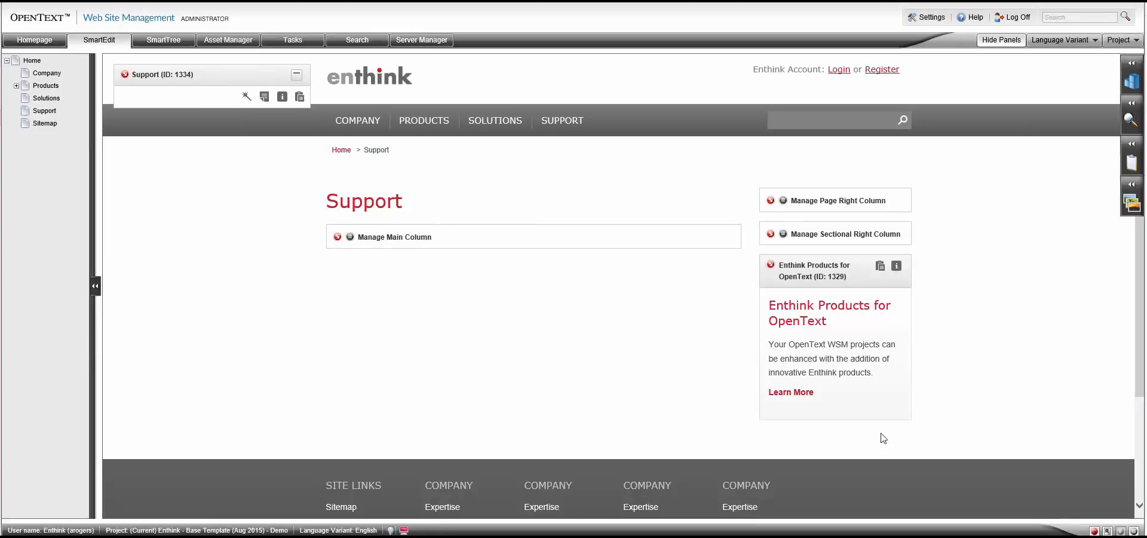
pyautogui.moveTo(1140, 284); pyautogui.dragTo(1132, 247)
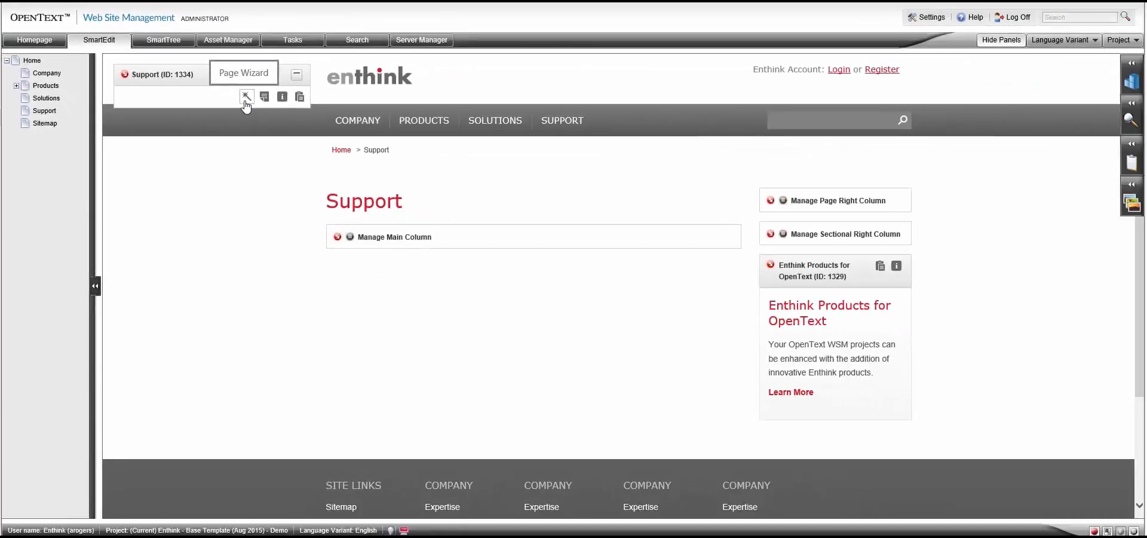
# Set Show Breadcrumbs to No in the Support page's Page Wizard and save the settings.
pyautogui.click(370, 145)
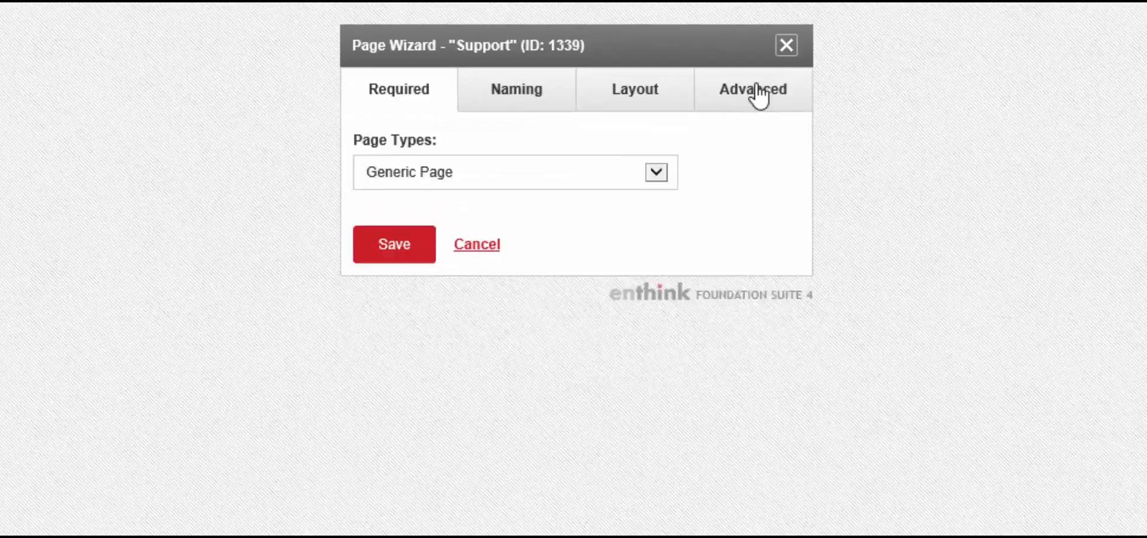
pyautogui.click(758, 98)
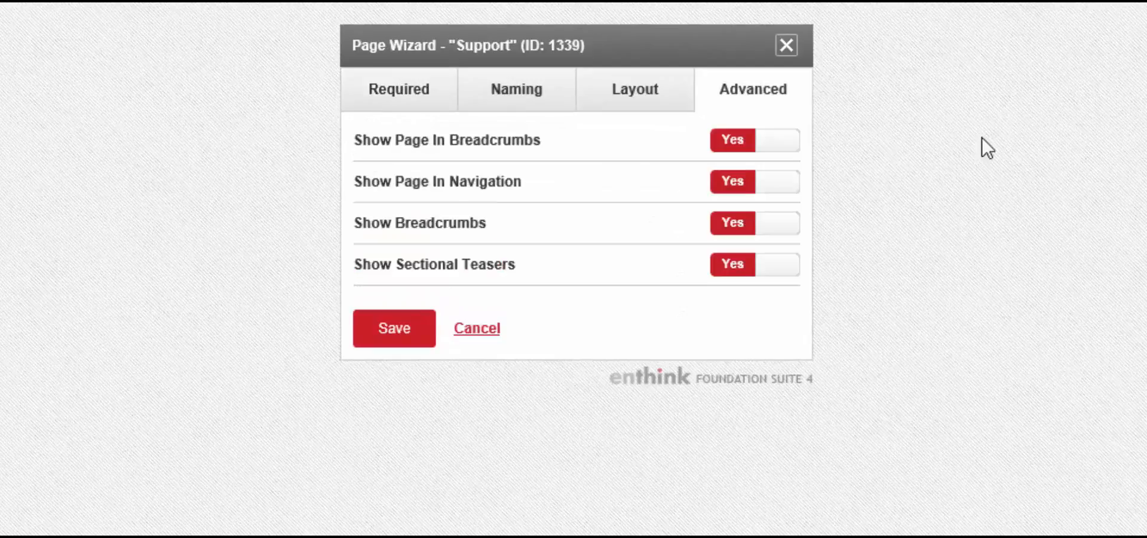
pyautogui.click(792, 224)
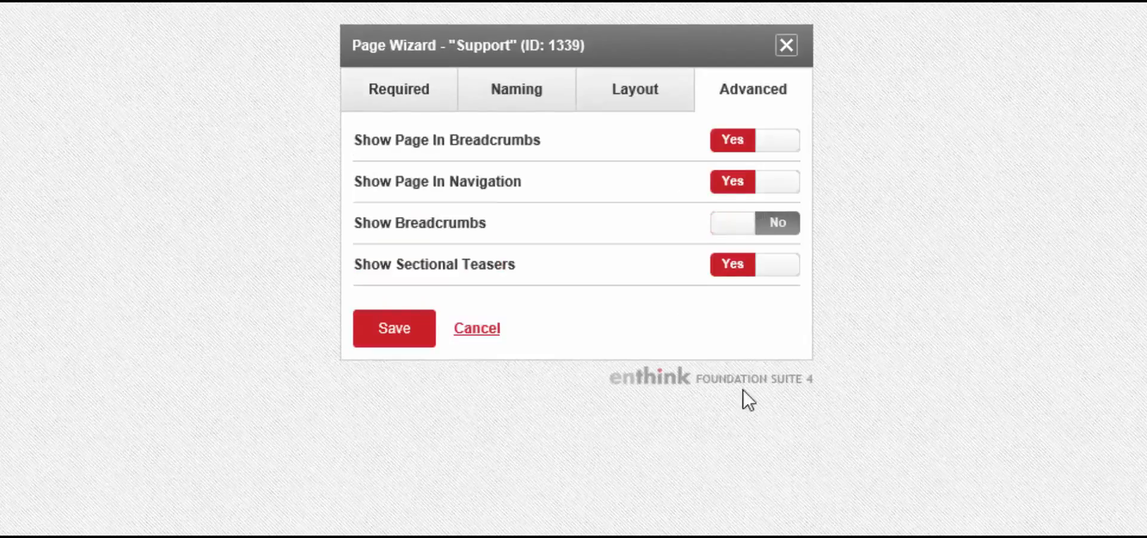
pyautogui.click(399, 338)
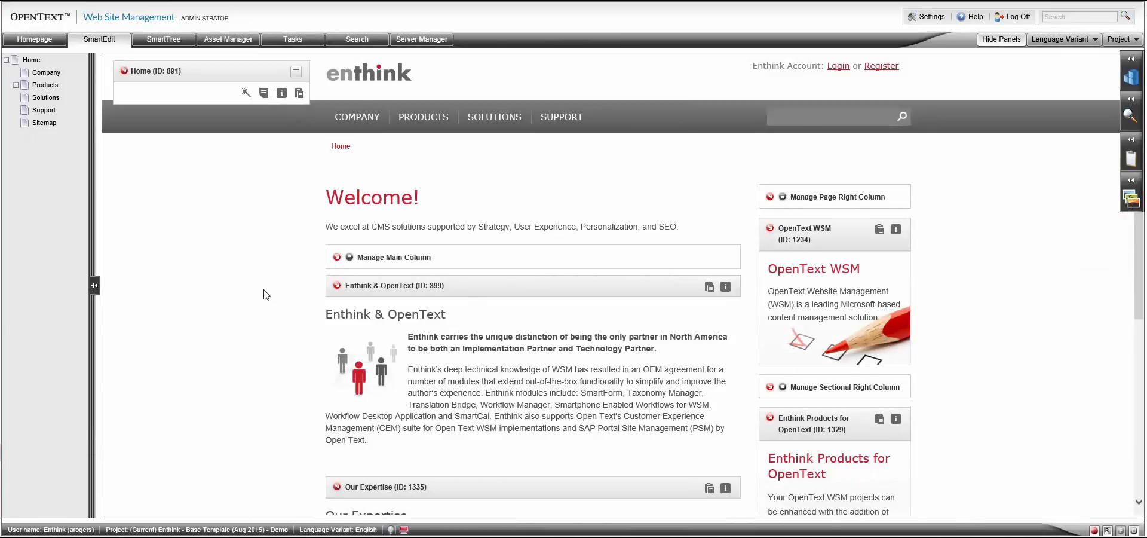
# Create and connect a (100) Body - Content page in the Home page's main column, and close the new block for editing.
pyautogui.click(337, 257)
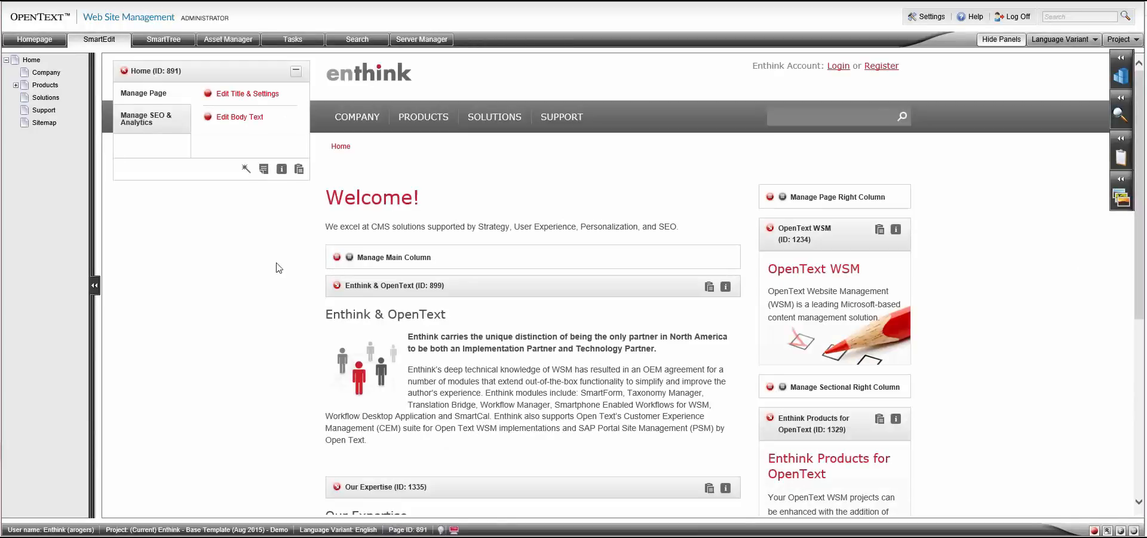
pyautogui.click(337, 258)
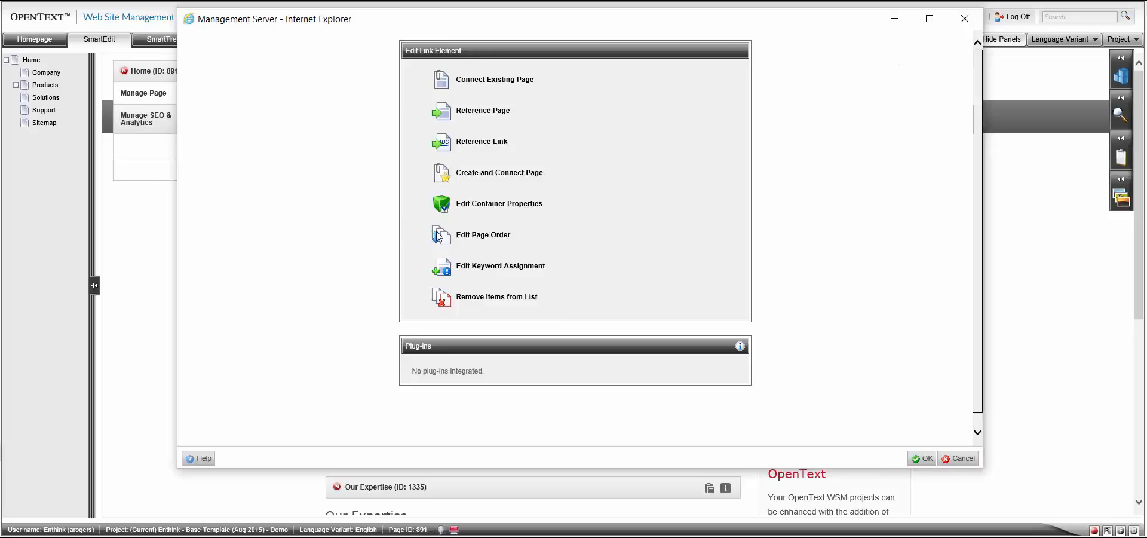
pyautogui.click(510, 173)
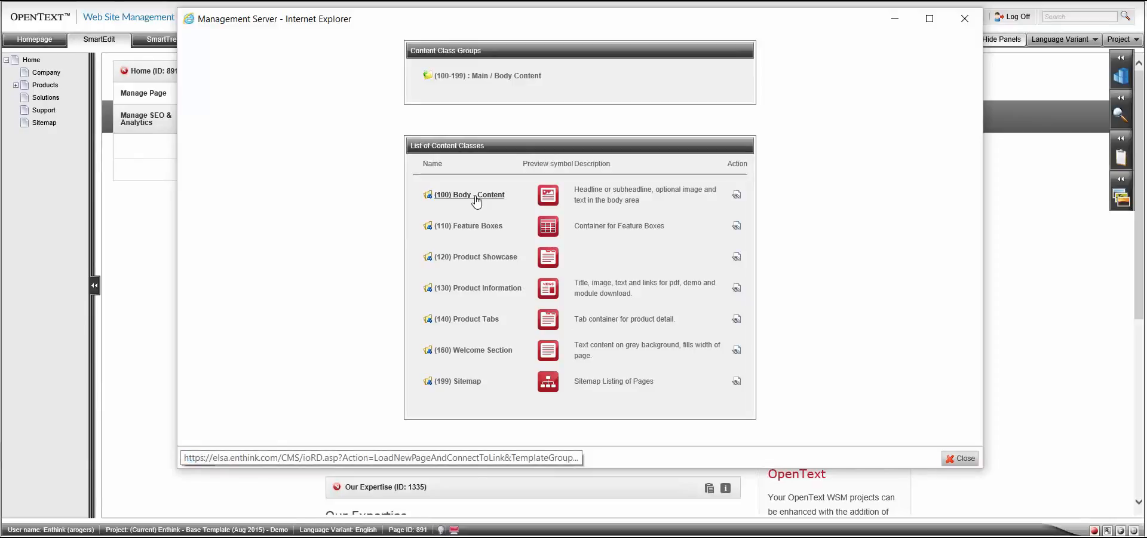
pyautogui.click(477, 195)
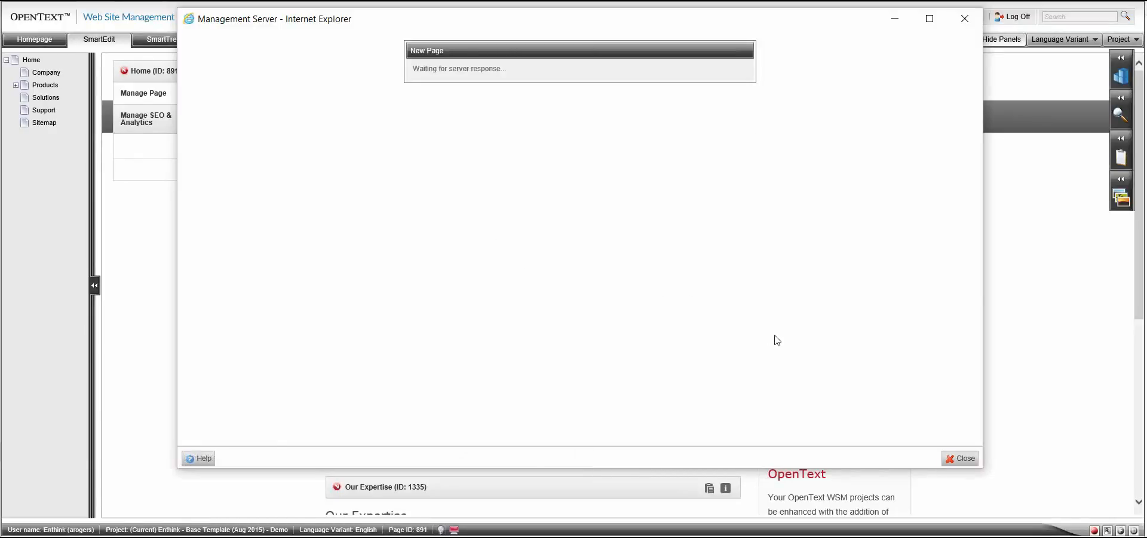
pyautogui.click(922, 460)
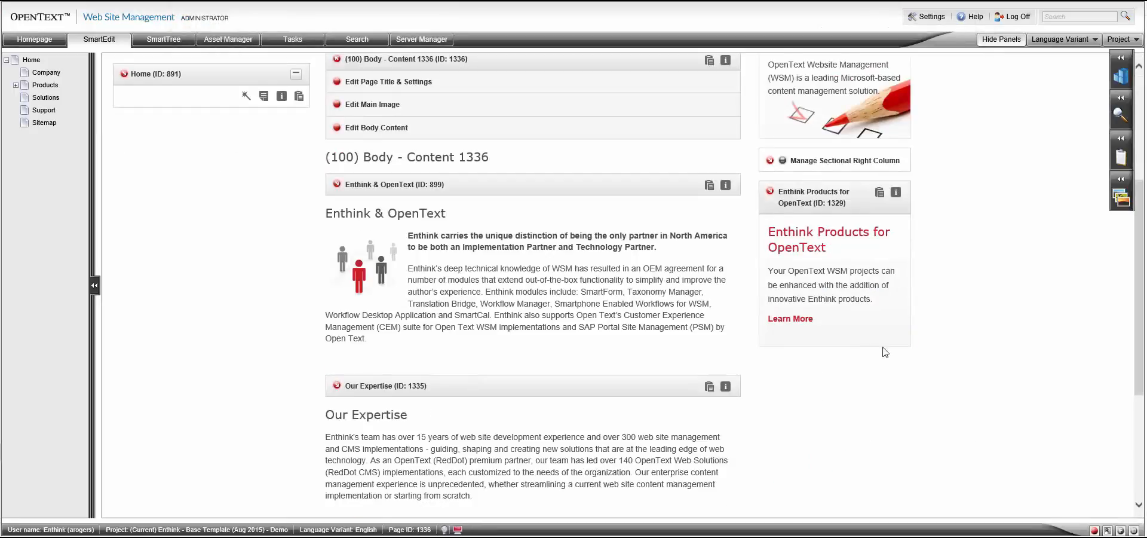
pyautogui.moveTo(1139, 310); pyautogui.dragTo(1137, 257)
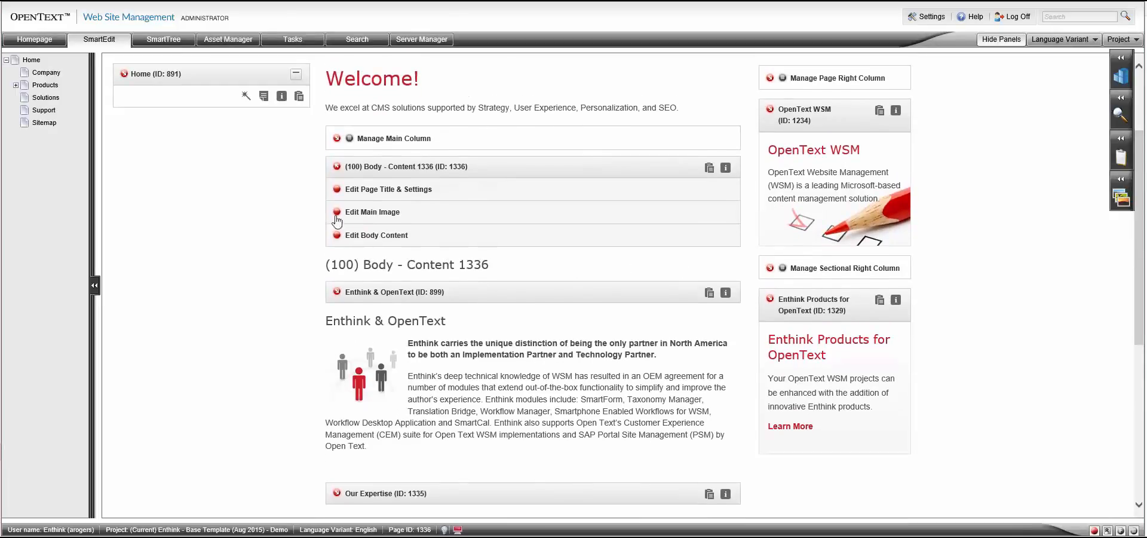
pyautogui.click(336, 168)
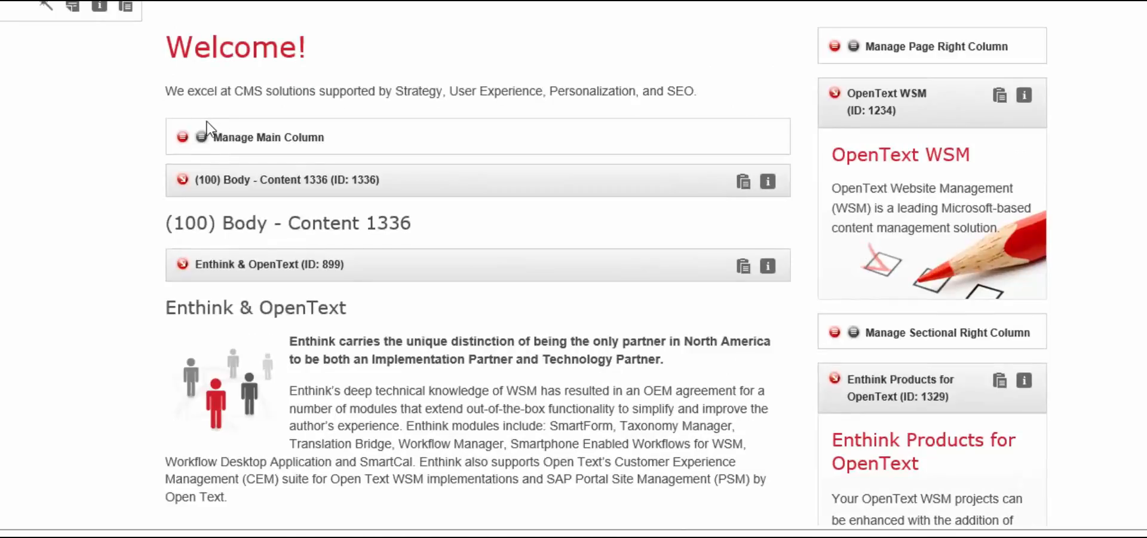
# Review the main column's page order and disconnect quick actions, and create and connect a second (100) Body - Content page.
pyautogui.click(202, 136)
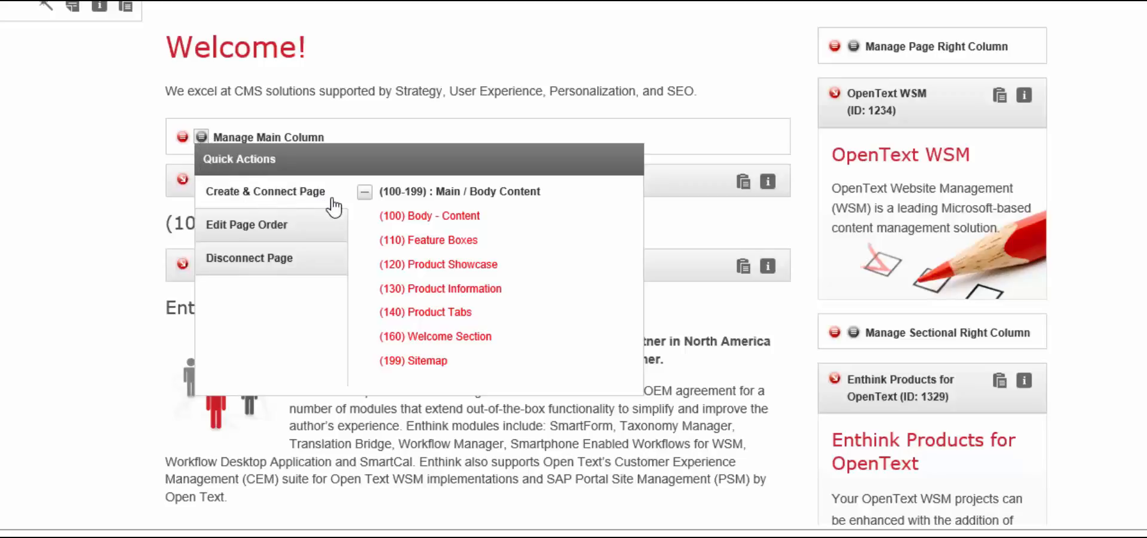
pyautogui.click(334, 226)
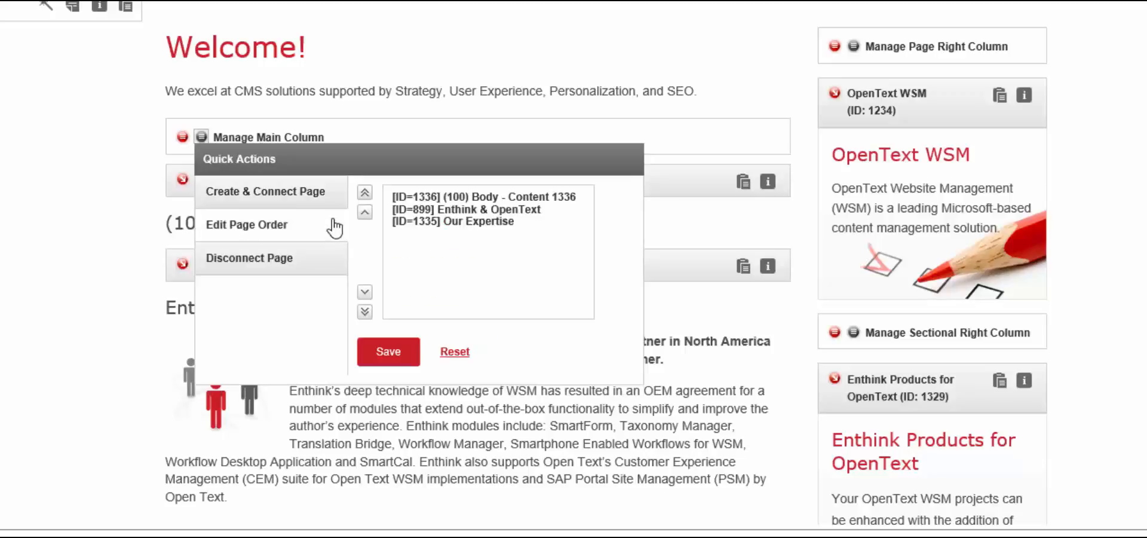
pyautogui.click(331, 262)
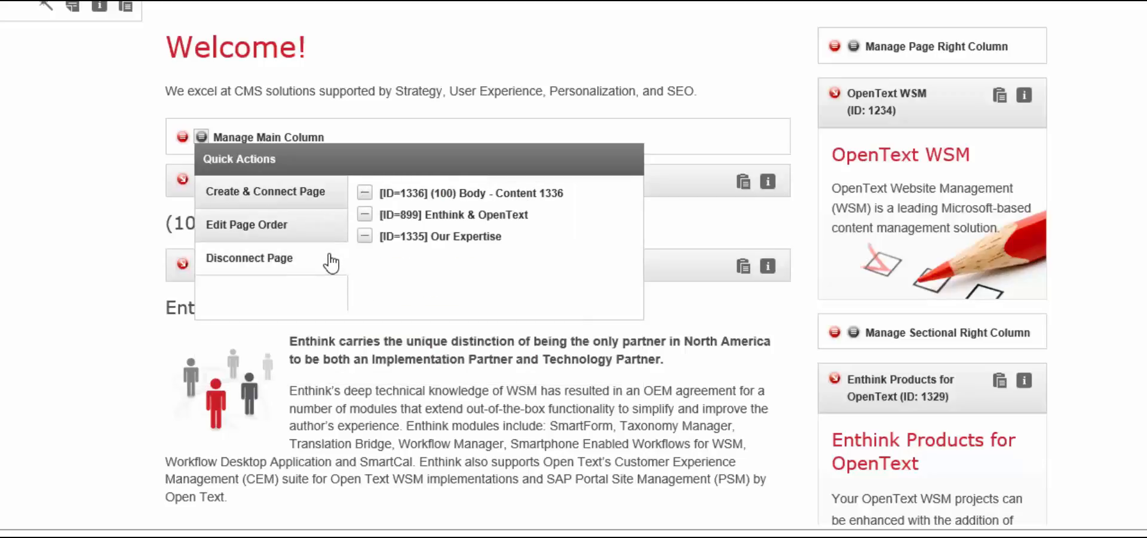
pyautogui.click(331, 226)
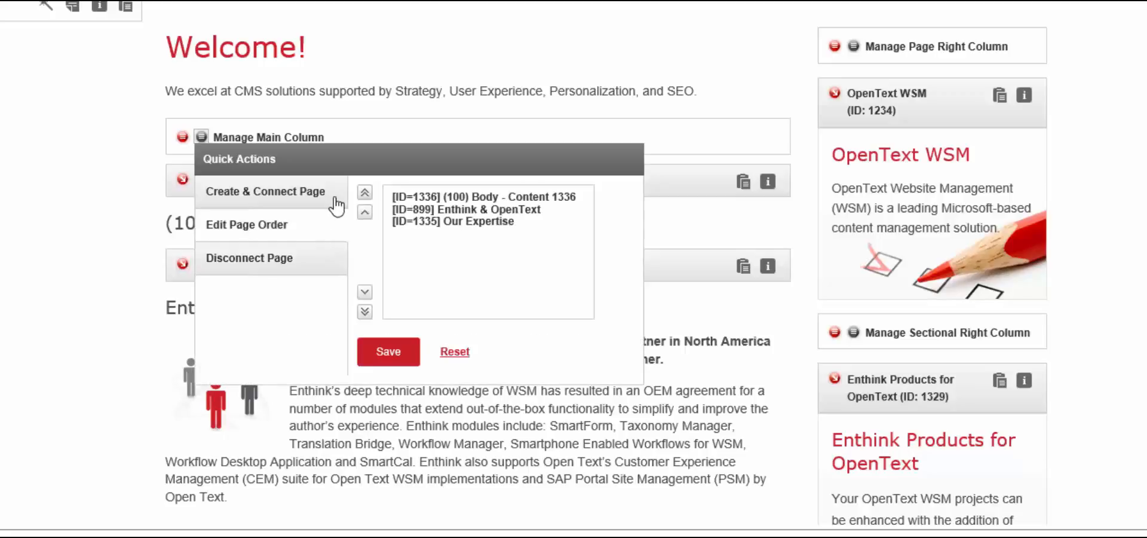
pyautogui.click(336, 201)
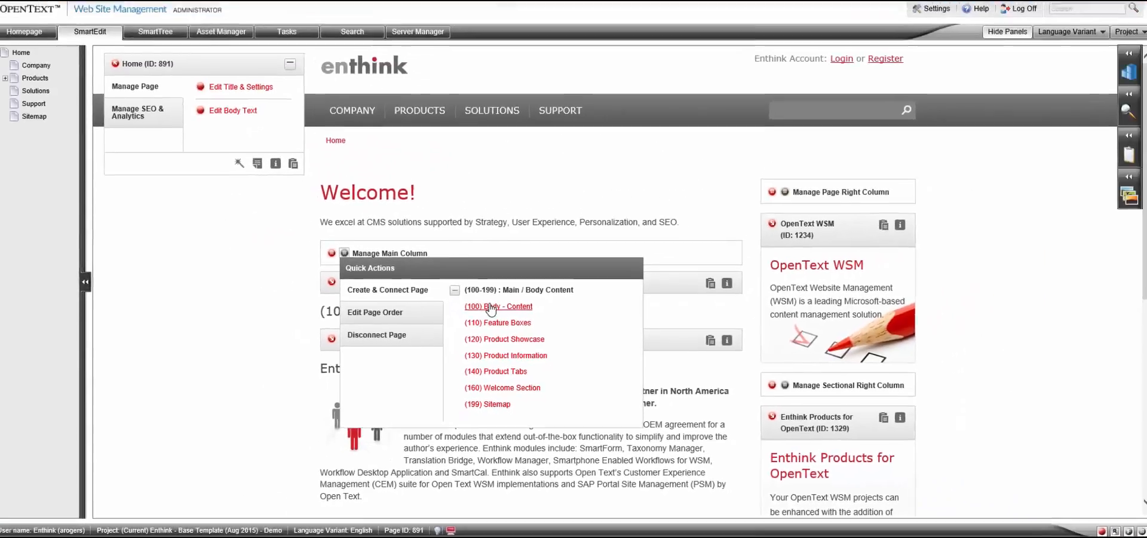
pyautogui.click(524, 310)
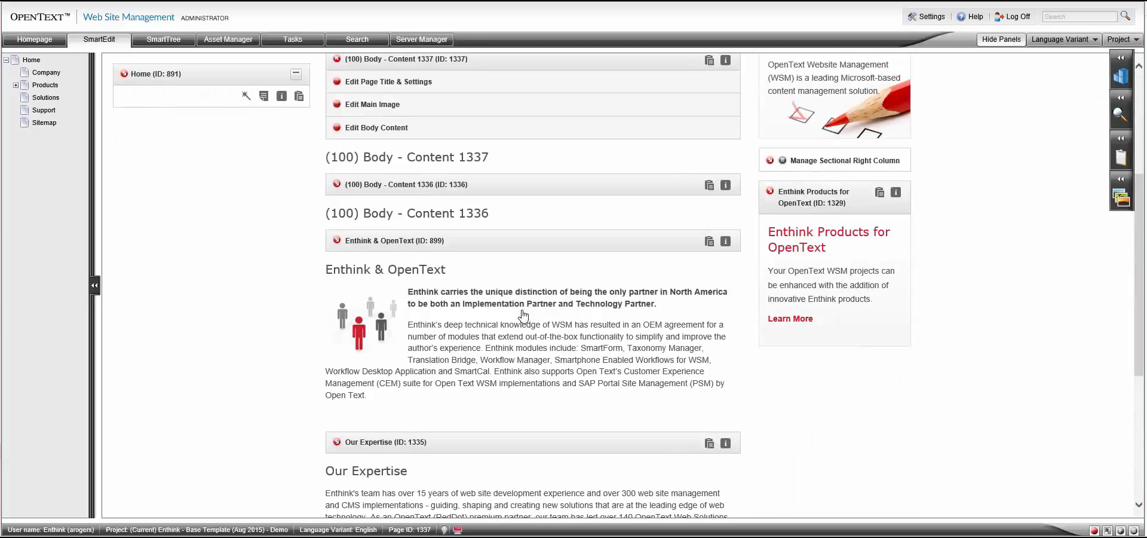
pyautogui.scroll(3, 524, 315)
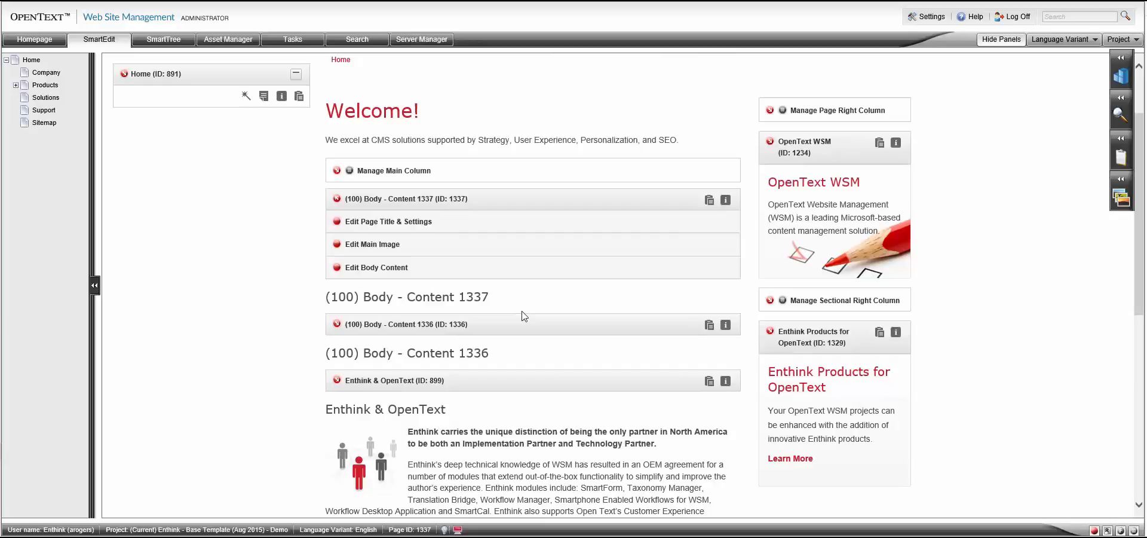
# Move Enthink & OpenText to the start of the main column's page order and save the order.
pyautogui.click(349, 170)
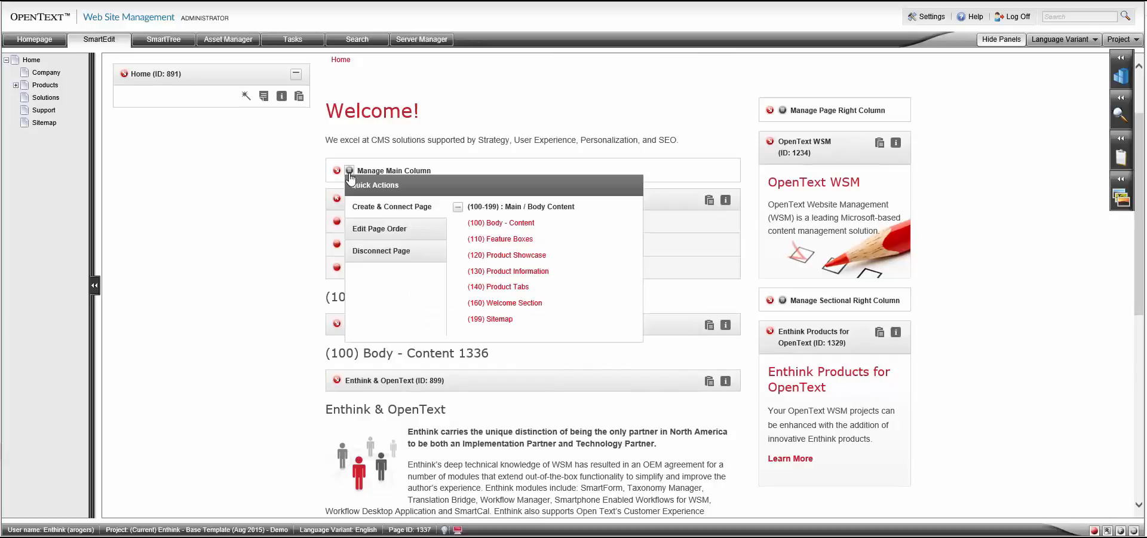
pyautogui.click(360, 229)
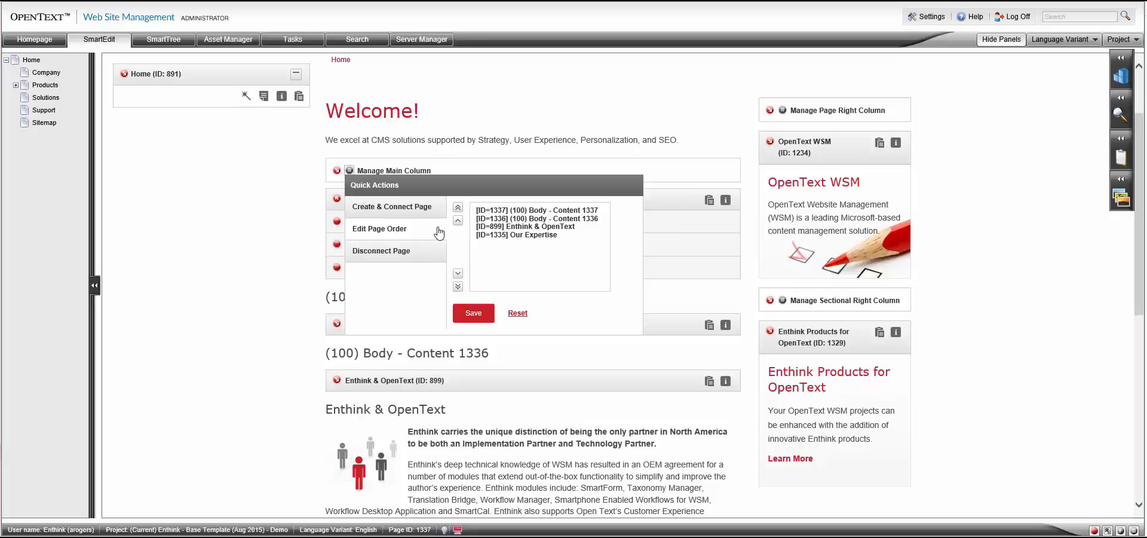
pyautogui.click(507, 228)
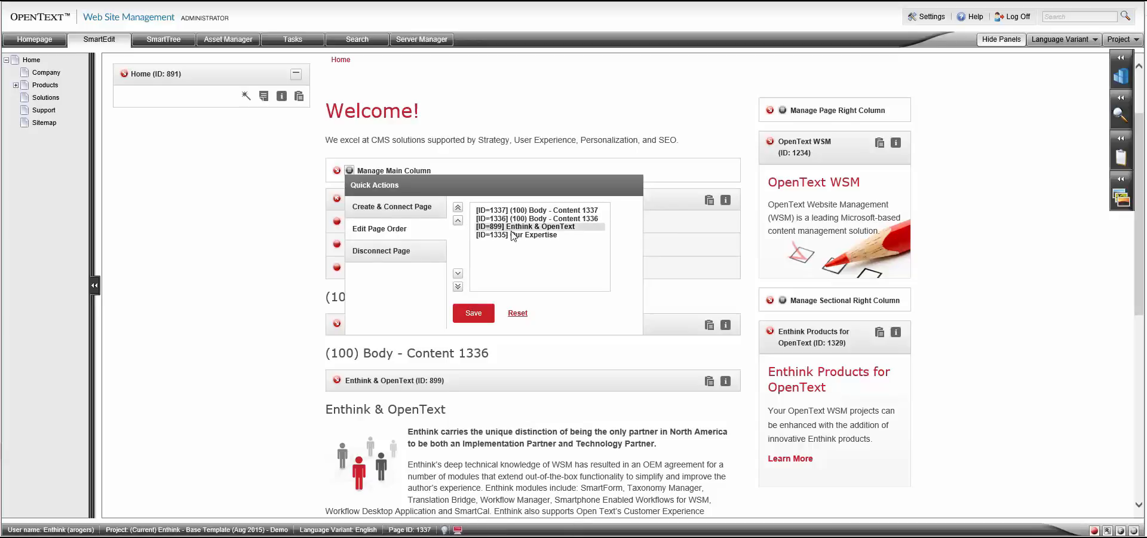
pyautogui.click(512, 227)
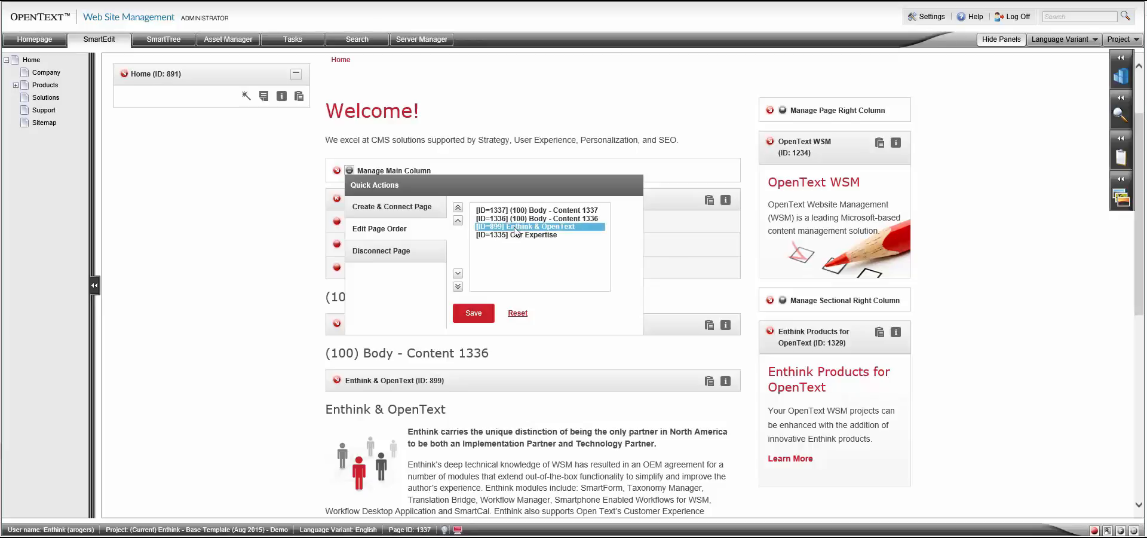
pyautogui.click(458, 209)
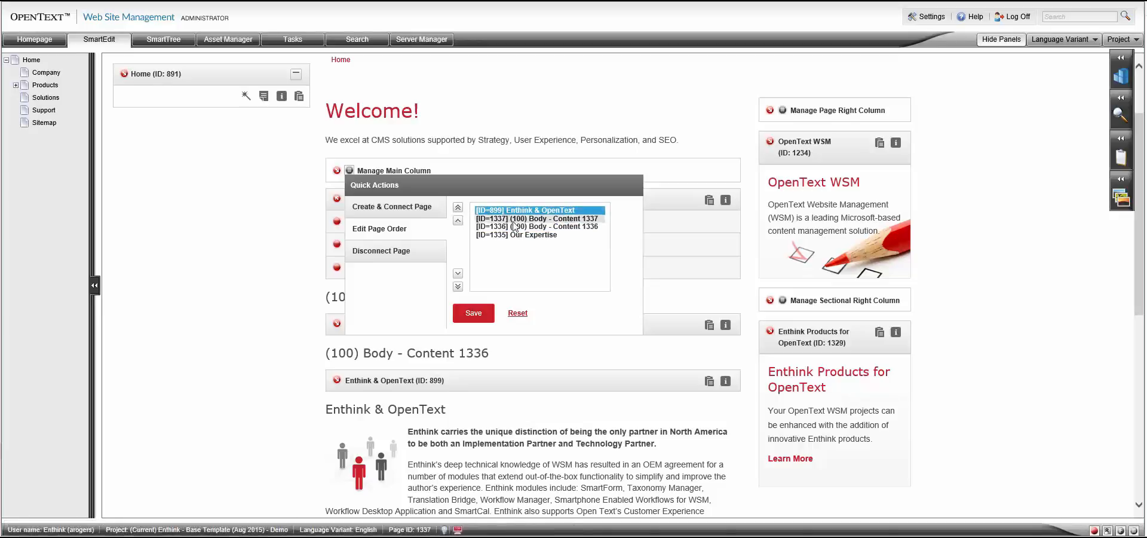
pyautogui.click(486, 317)
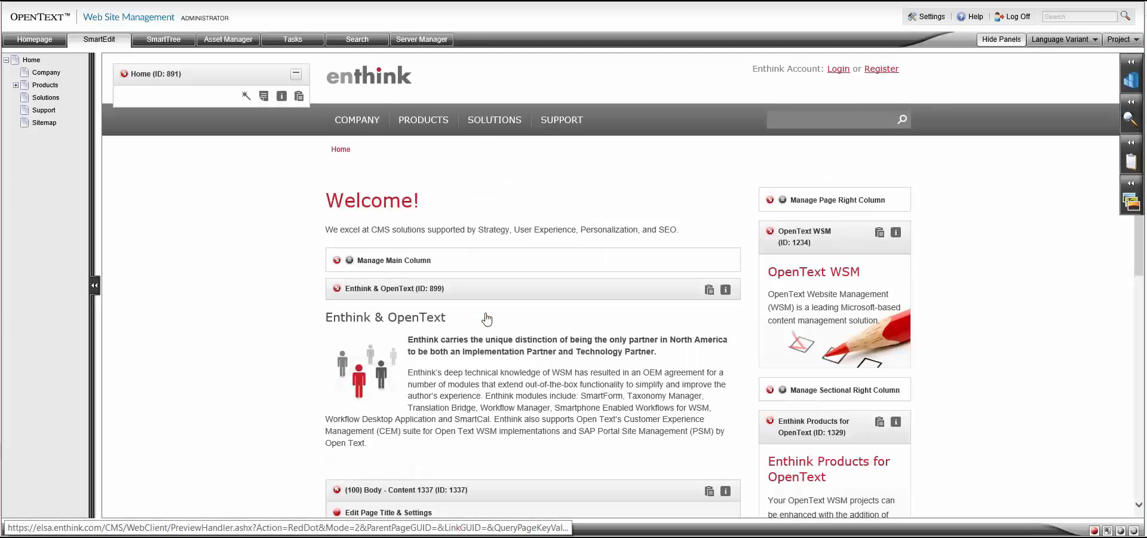
# Disconnect the (100) Body - Content 1336 and (100) Body - Content 1337 pages from the main column.
pyautogui.click(349, 260)
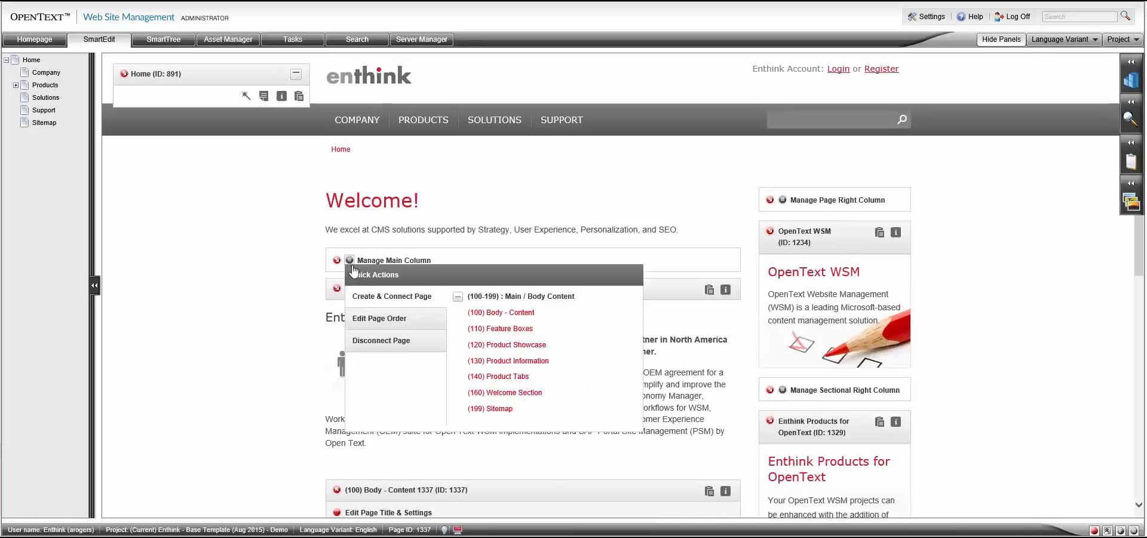
pyautogui.click(425, 340)
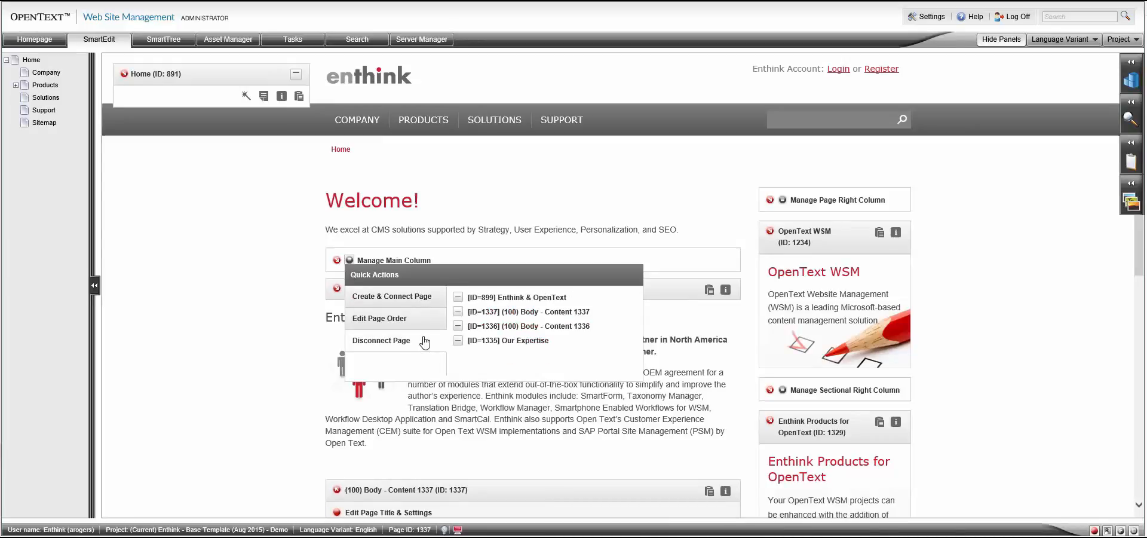
pyautogui.click(458, 326)
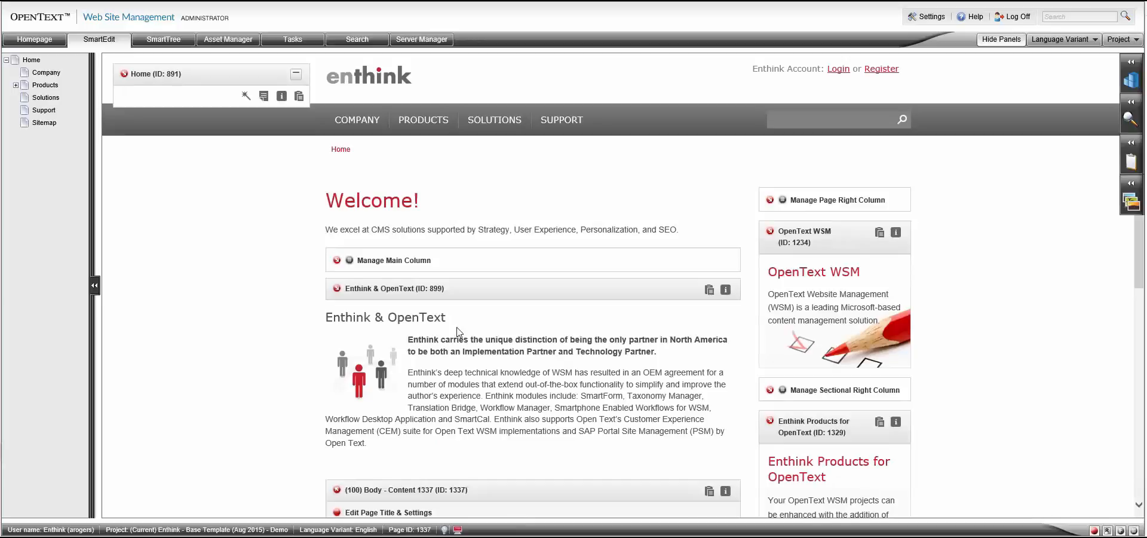
pyautogui.click(351, 260)
pyautogui.click(365, 340)
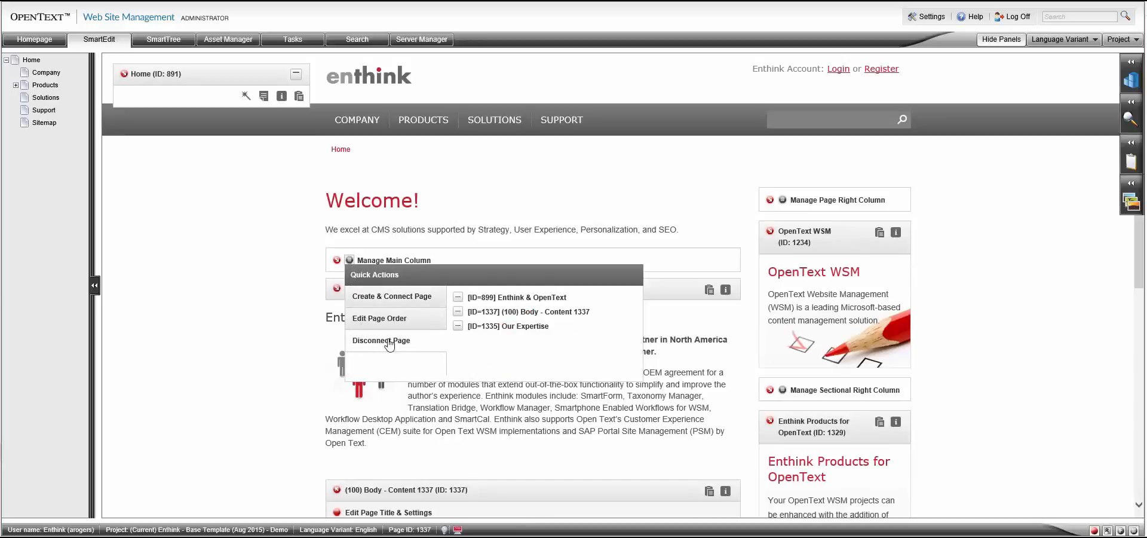
pyautogui.click(475, 314)
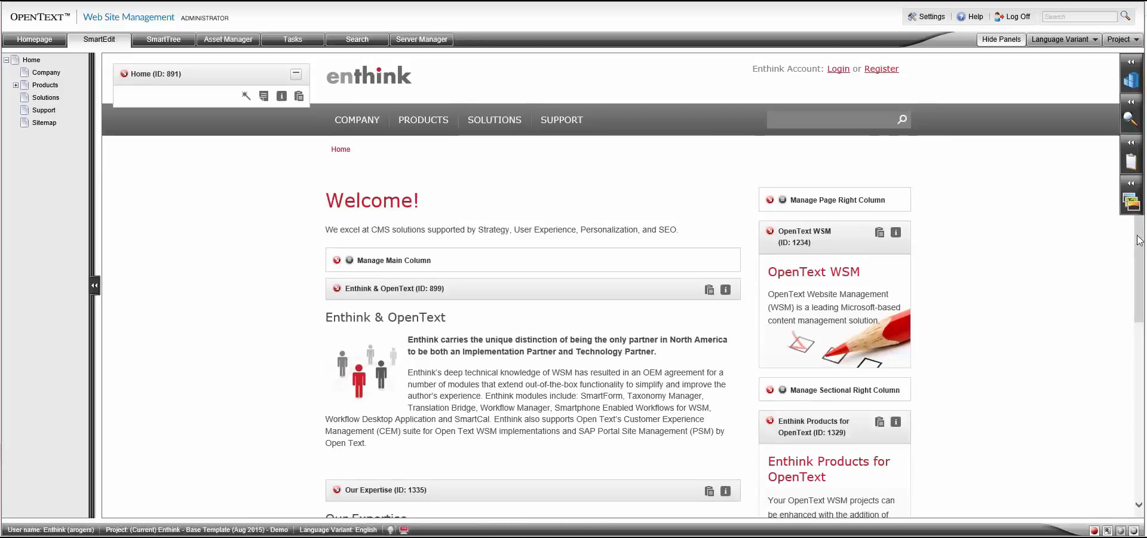
pyautogui.moveTo(1140, 240); pyautogui.dragTo(1136, 212)
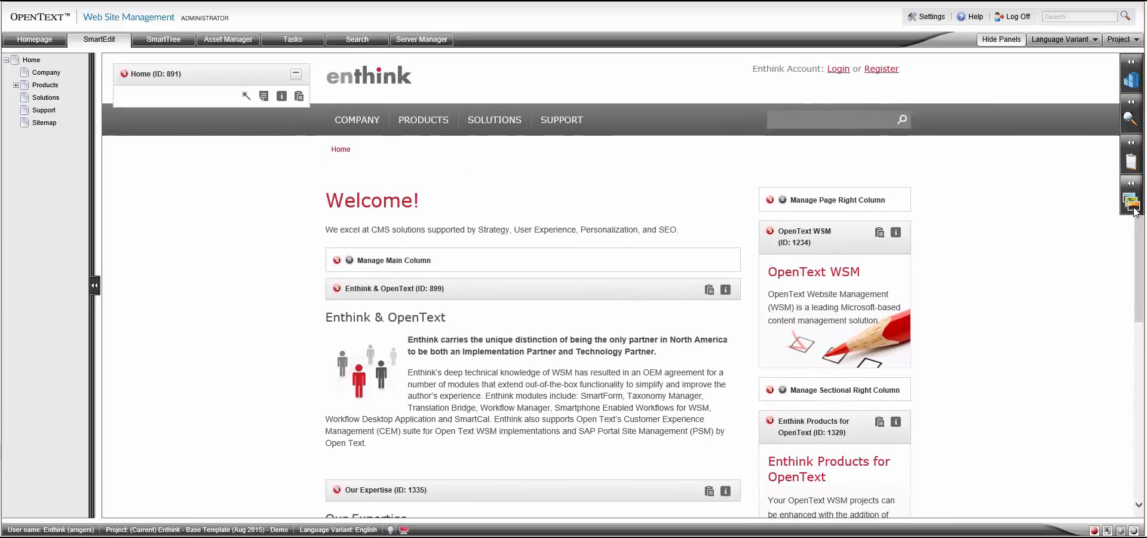